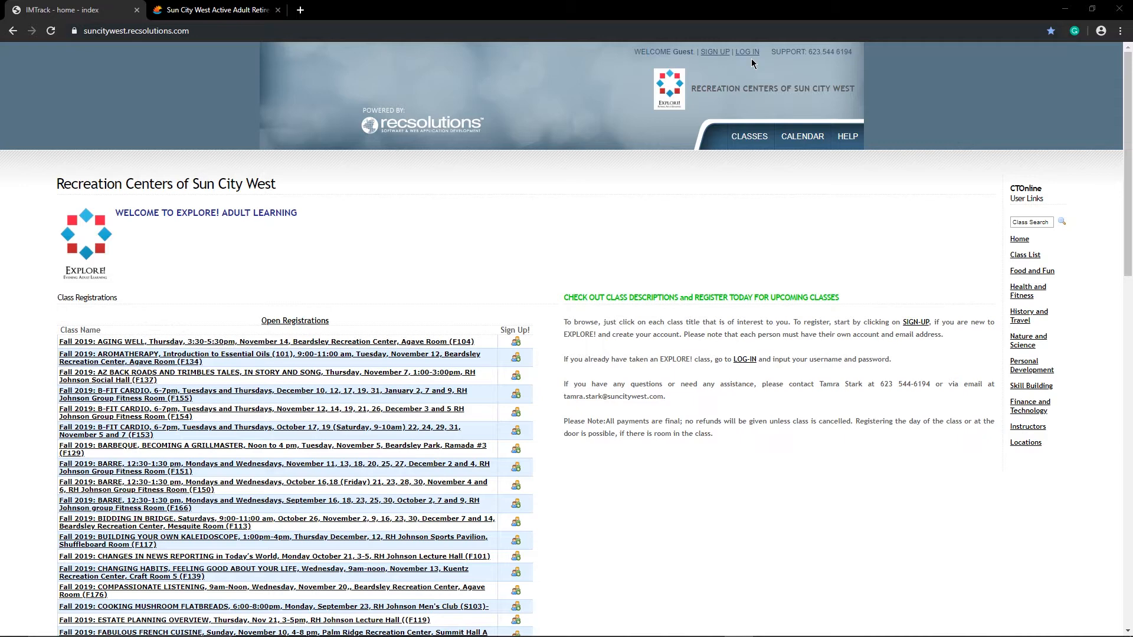
- Open the account sign-up page and review all the required and optional fields of the form
left_click(714, 53)
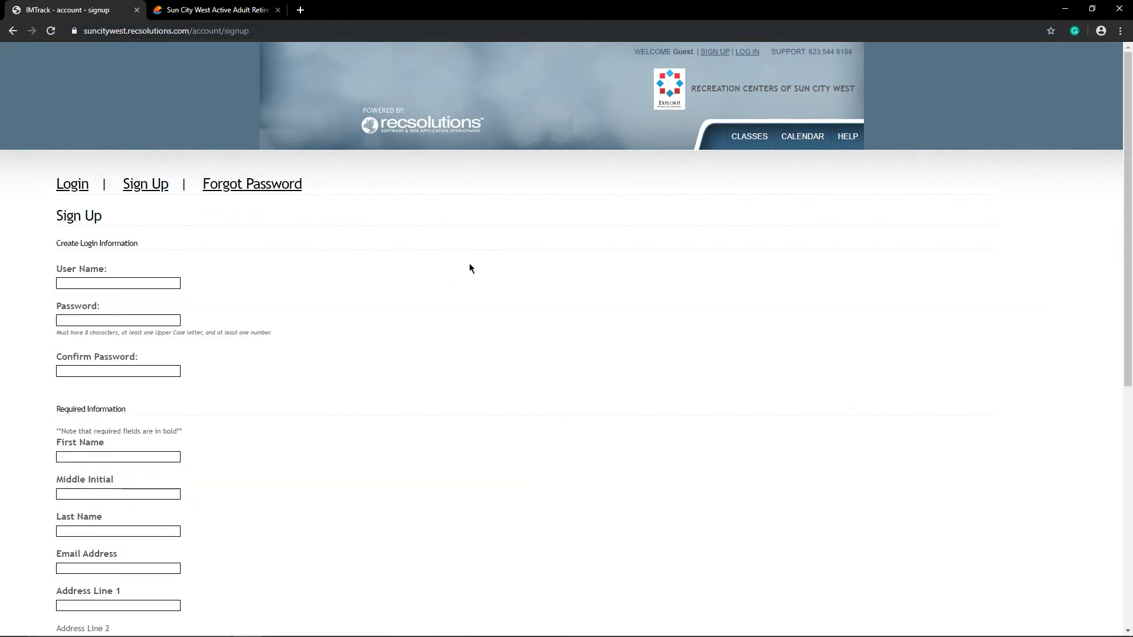
left_click_drag(1129, 303, 1130, 381)
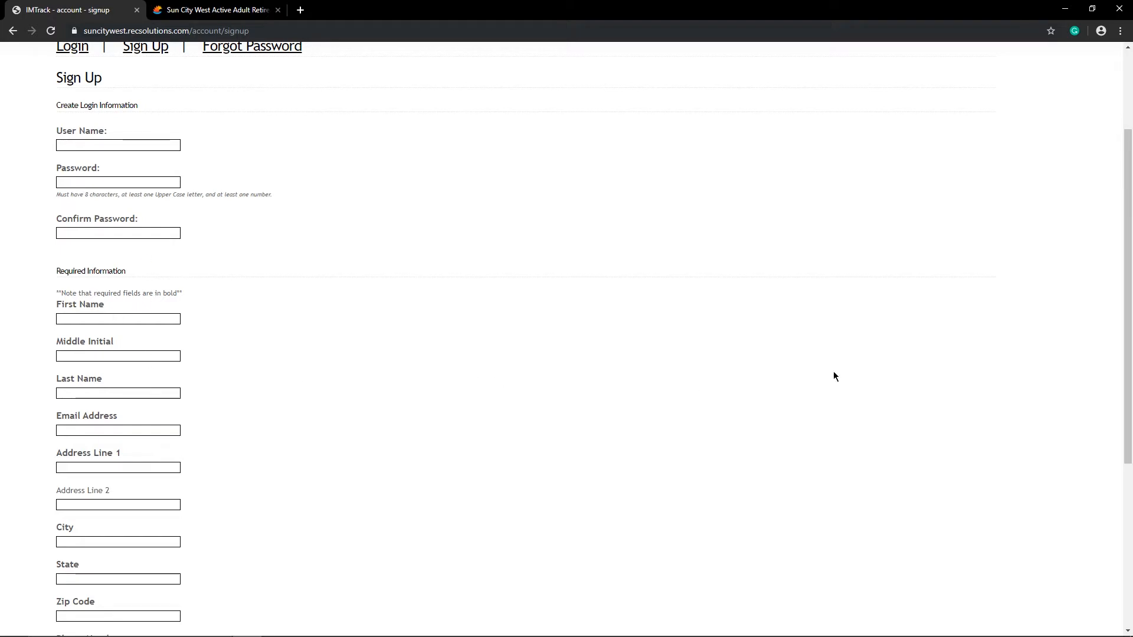
scroll(833, 375, "down", 1)
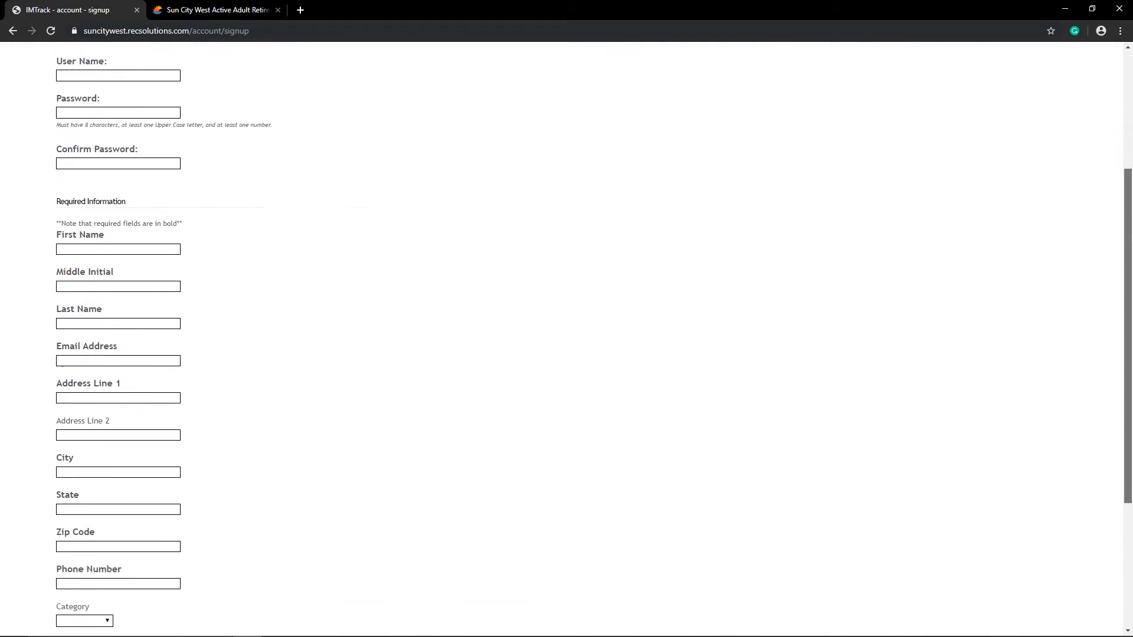
scroll(312, 386, "down", 3)
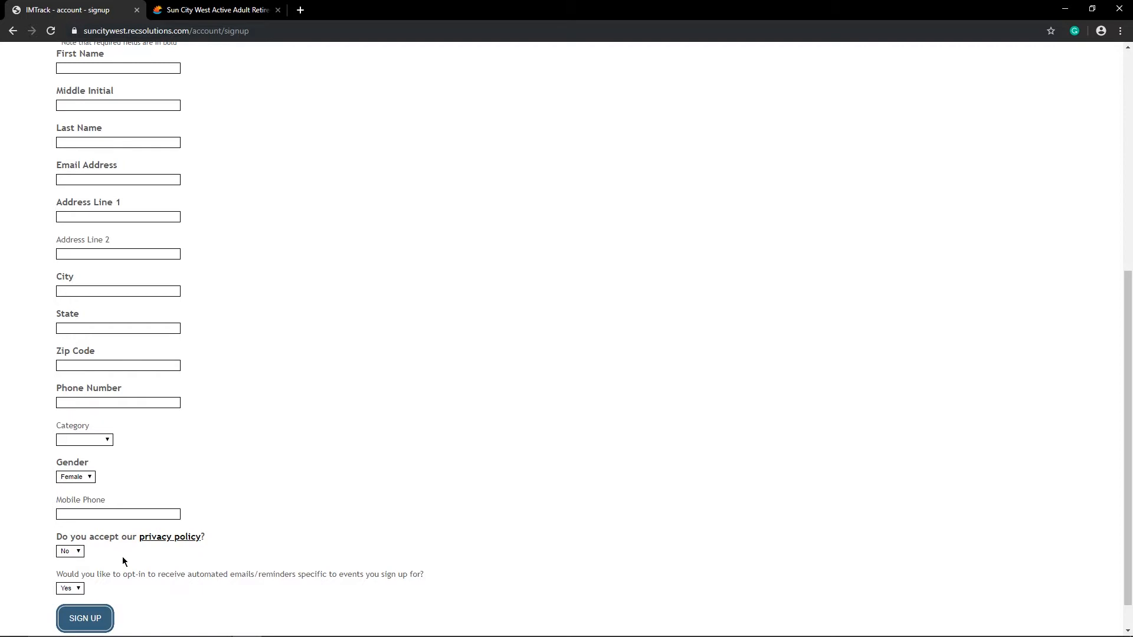
- Try to submit the sign-up form with all fields empty, and return to the blank form
left_click(97, 619)
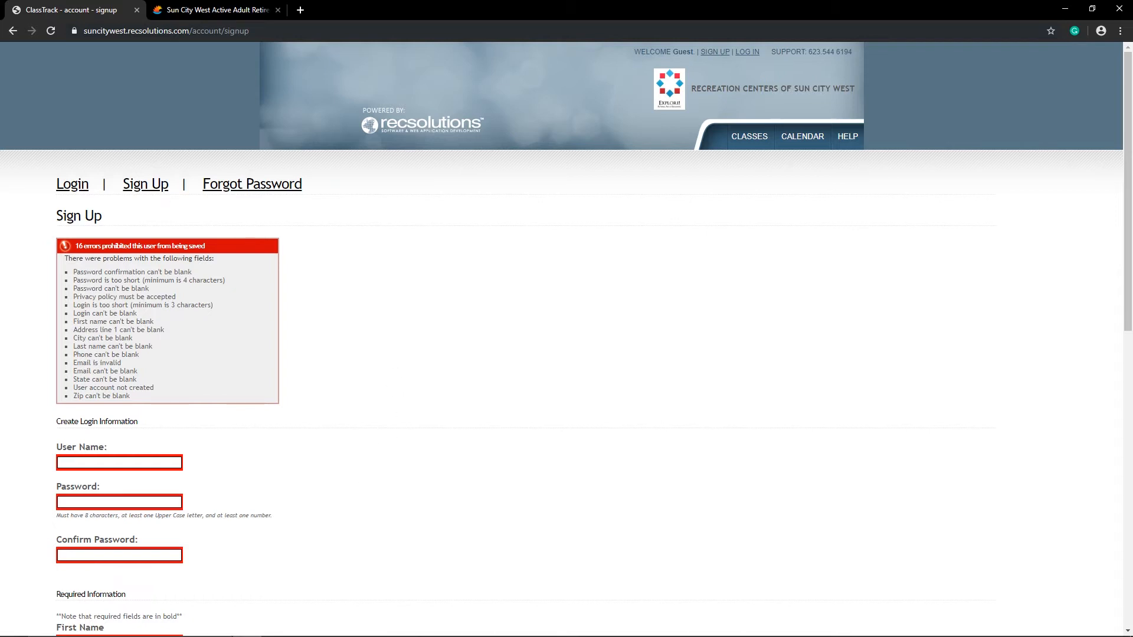
left_click(13, 31)
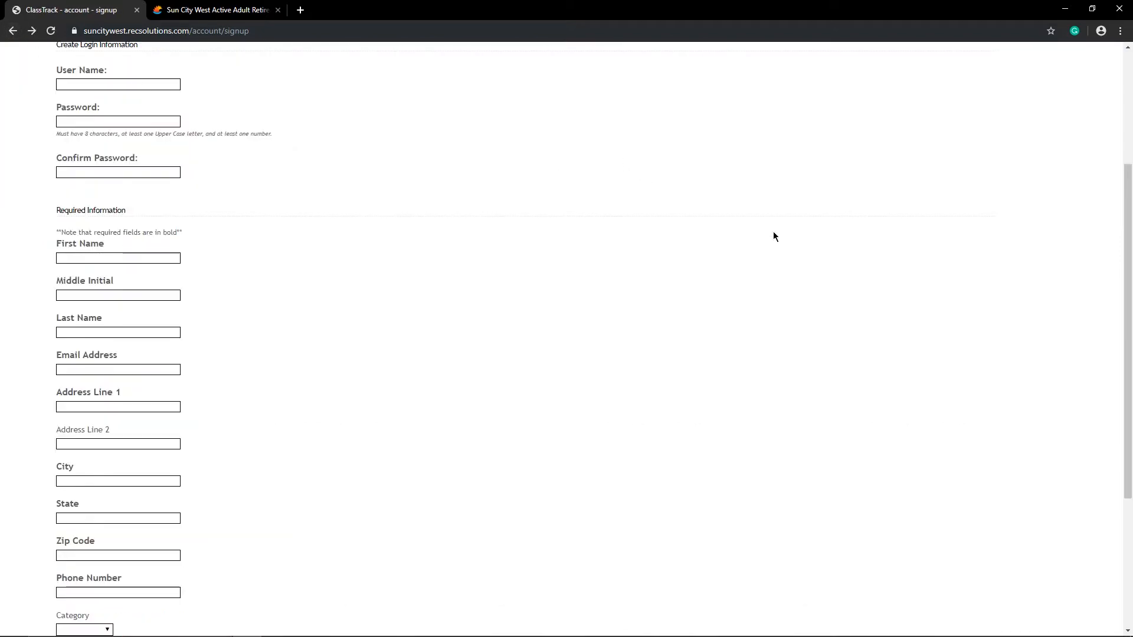
scroll(642, 363, "up", 3)
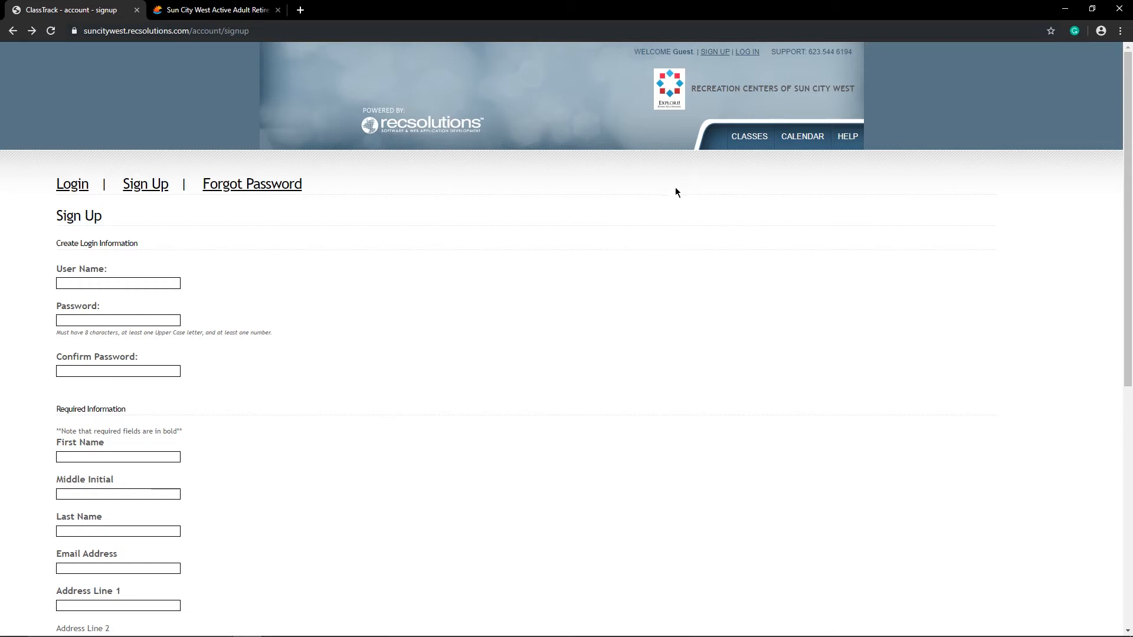
- Log in as administrator with the account password, and save the login in the browser
left_click(748, 53)
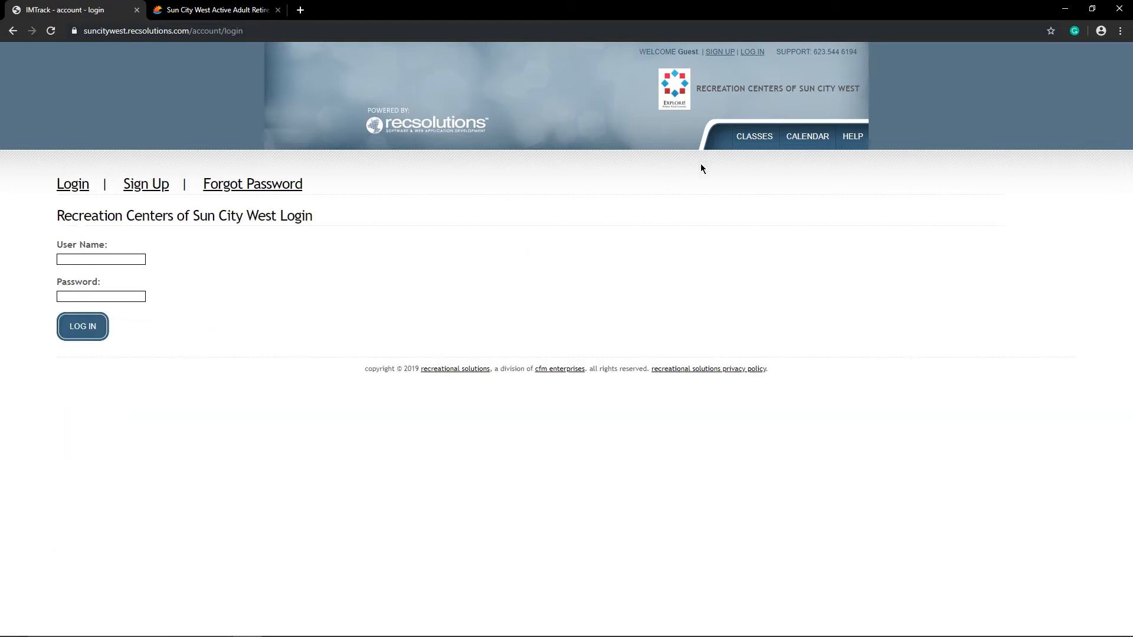
left_click(67, 261)
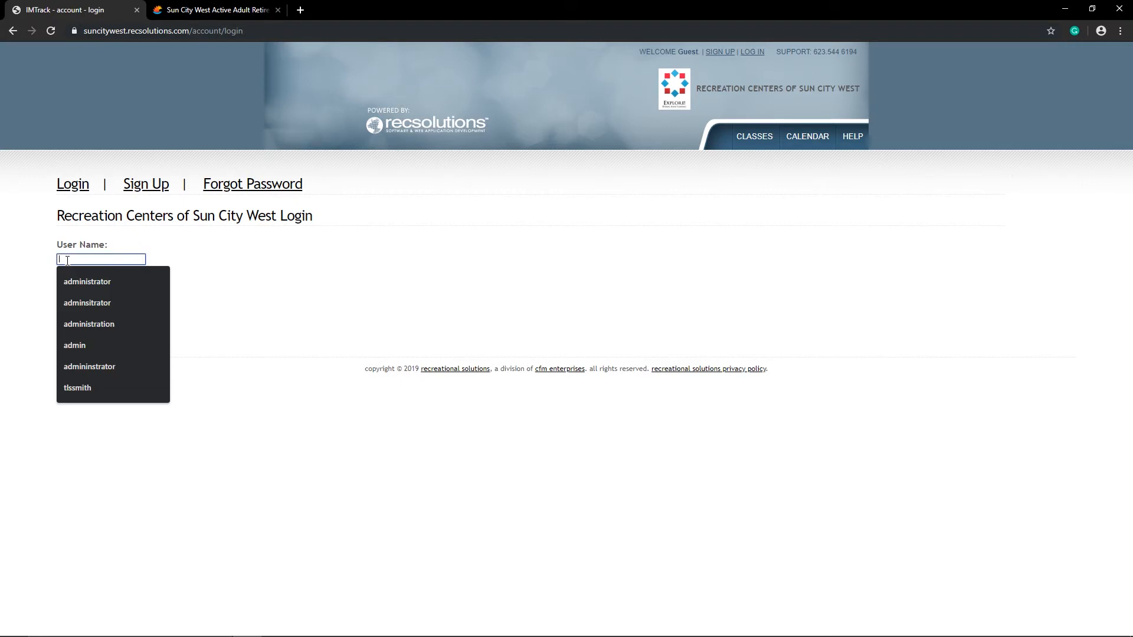
left_click(88, 282)
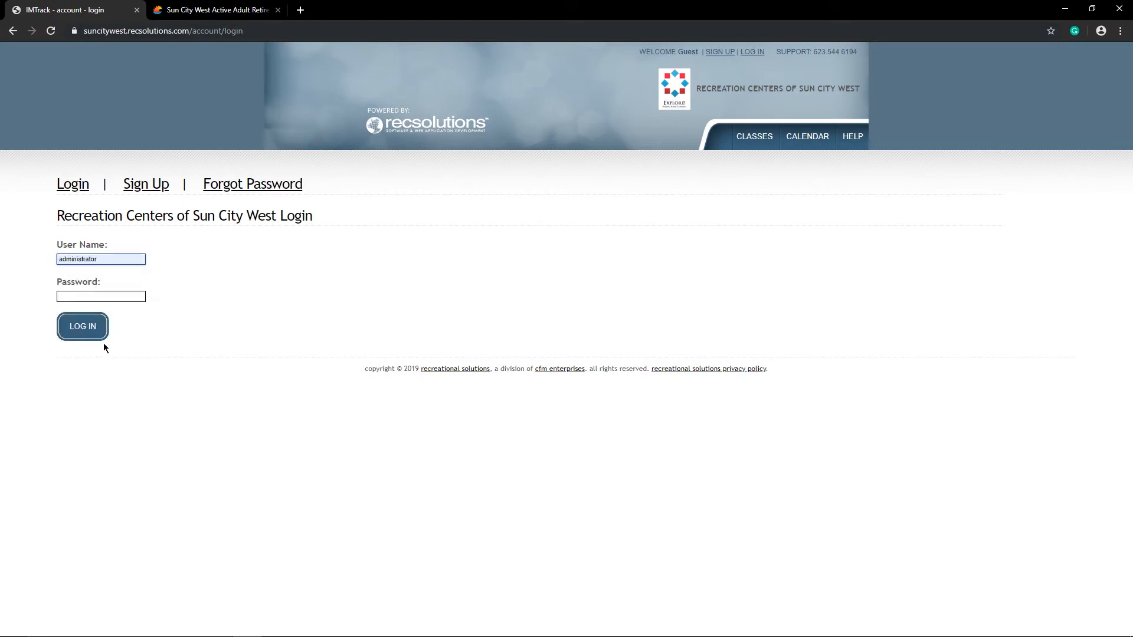
left_click(87, 329)
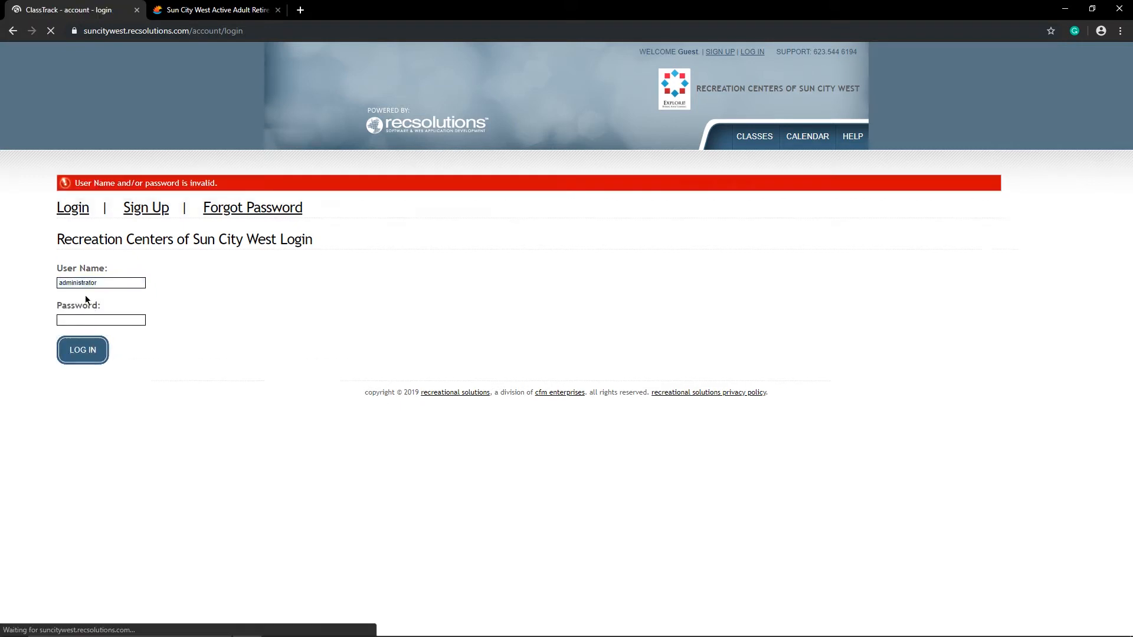
left_click(76, 317)
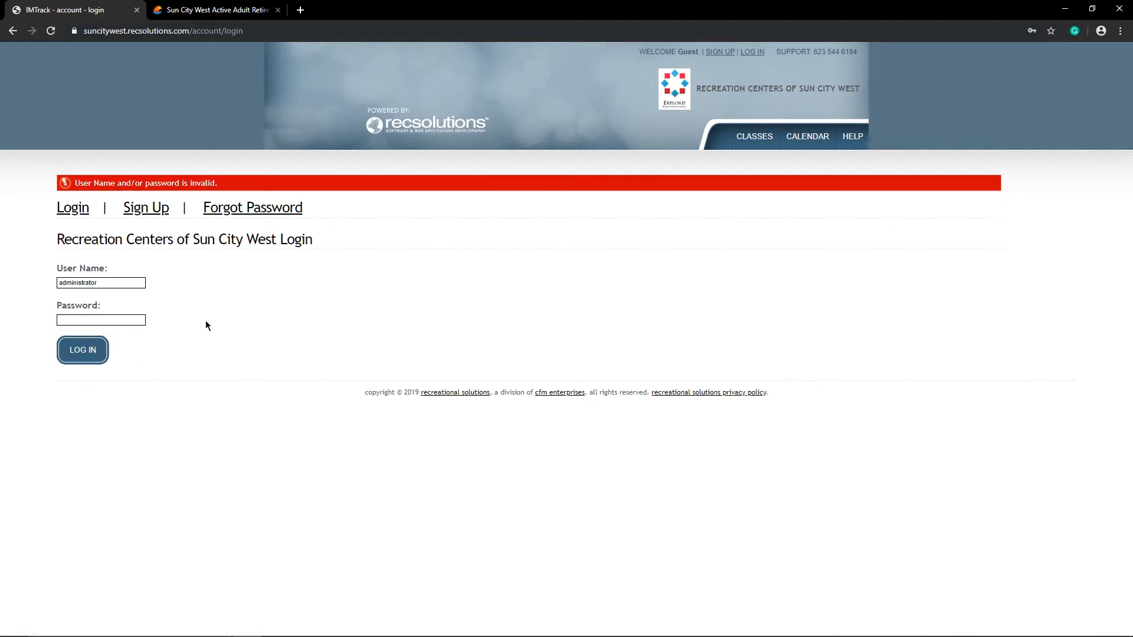
left_click(75, 318)
left_click(77, 357)
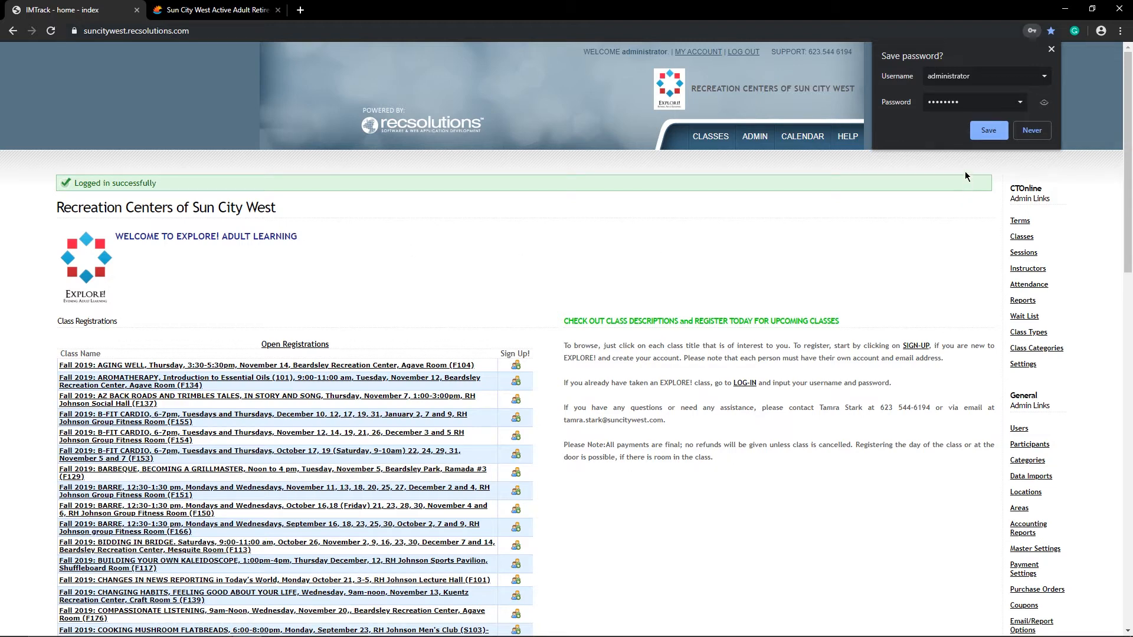
left_click(982, 131)
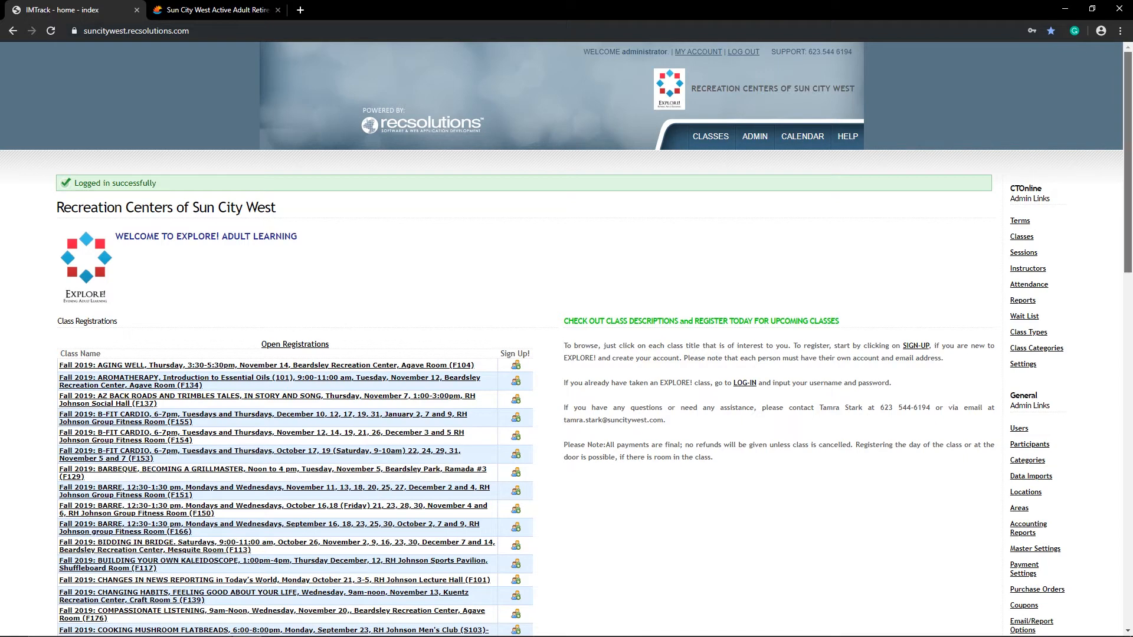
- View the sign-up roster and the class details of BARBEQUE, BECOMING A GRILLMASTER (F129), returning to the class list
scroll(566, 340, "down", 2)
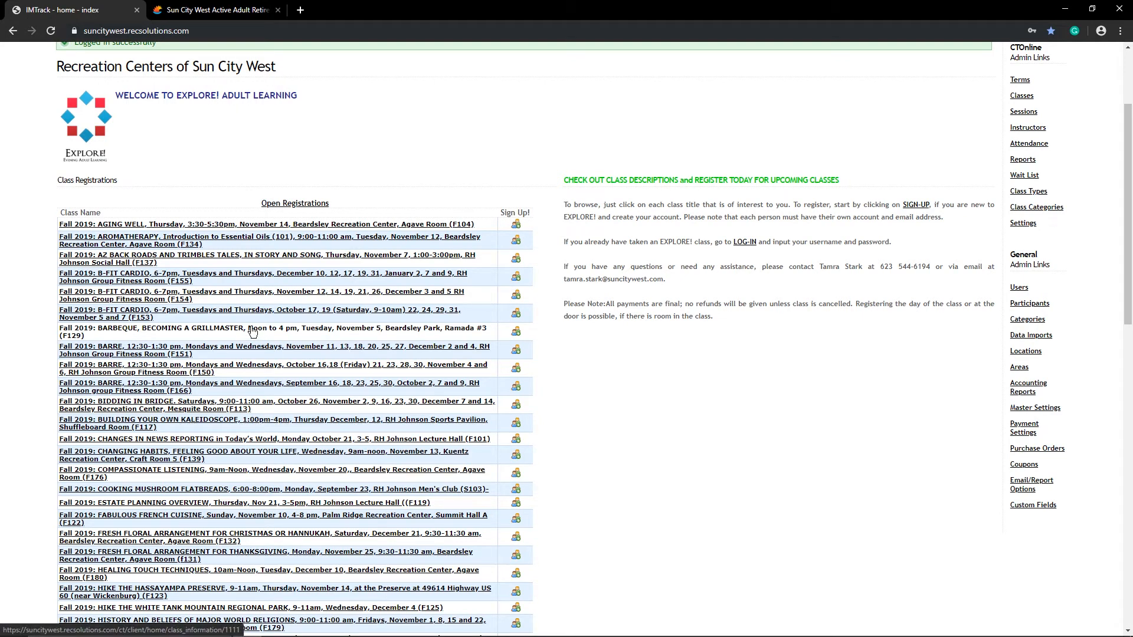
left_click(516, 335)
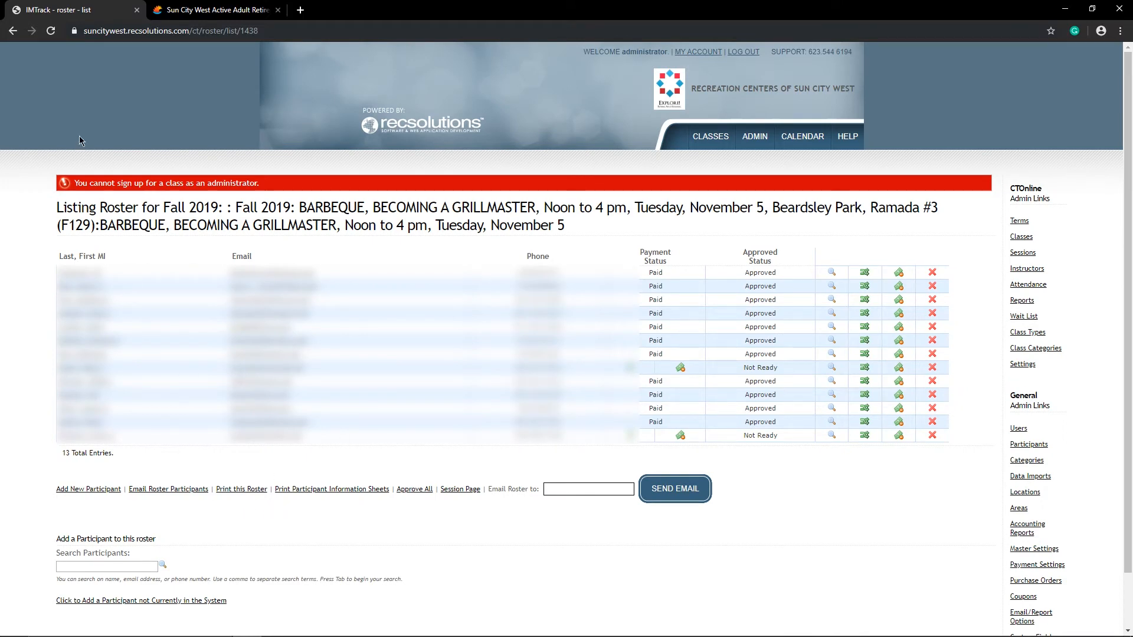
left_click(13, 32)
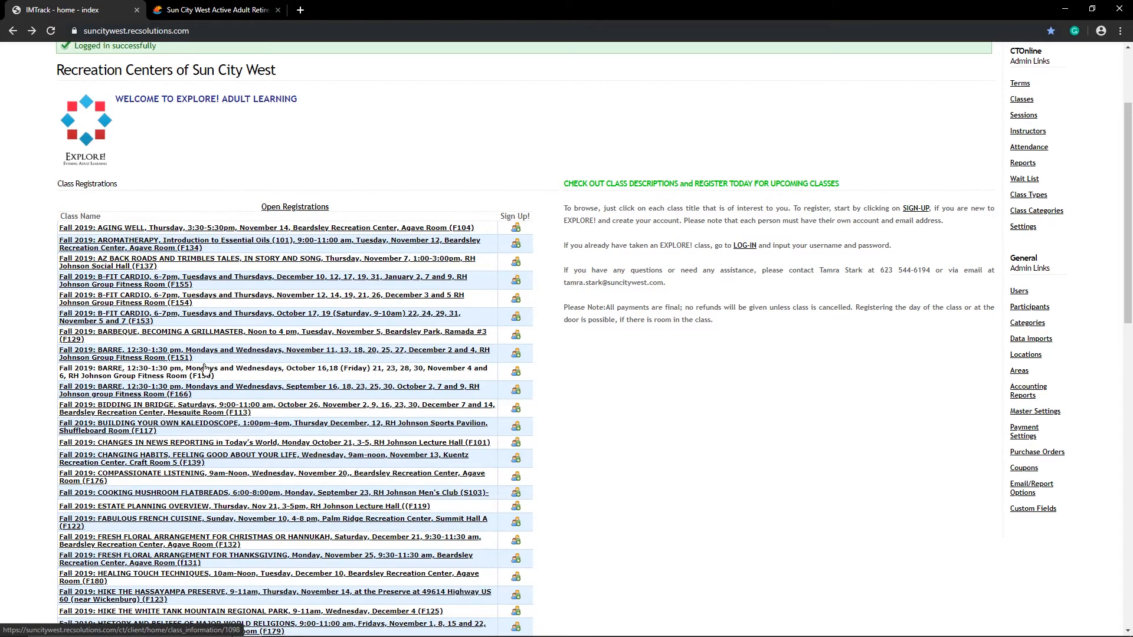
left_click(181, 337)
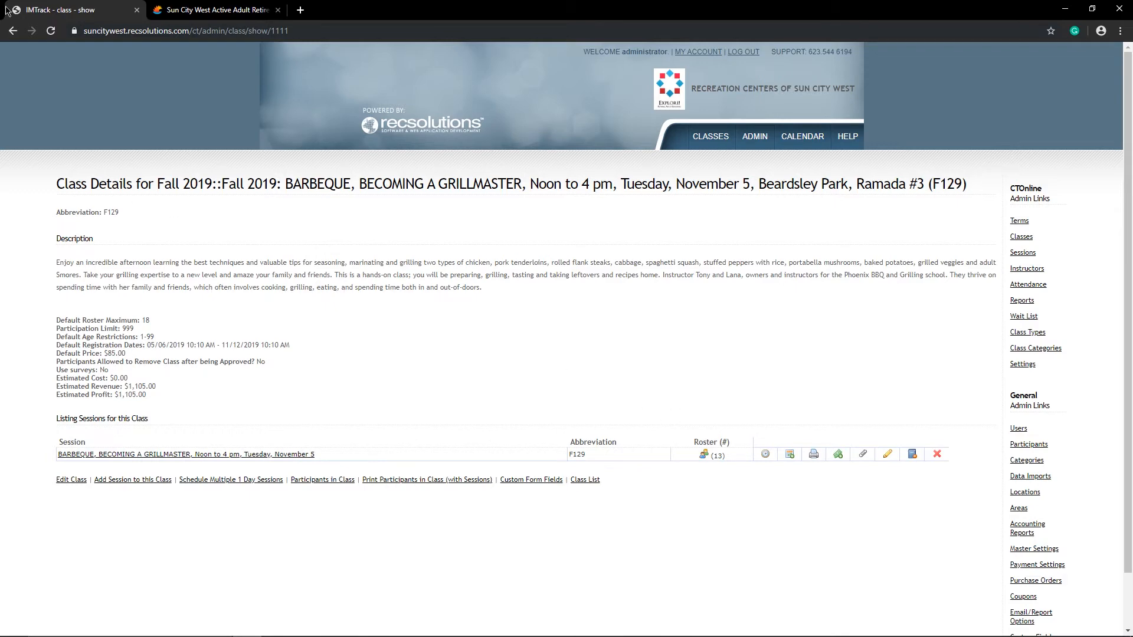
left_click(12, 31)
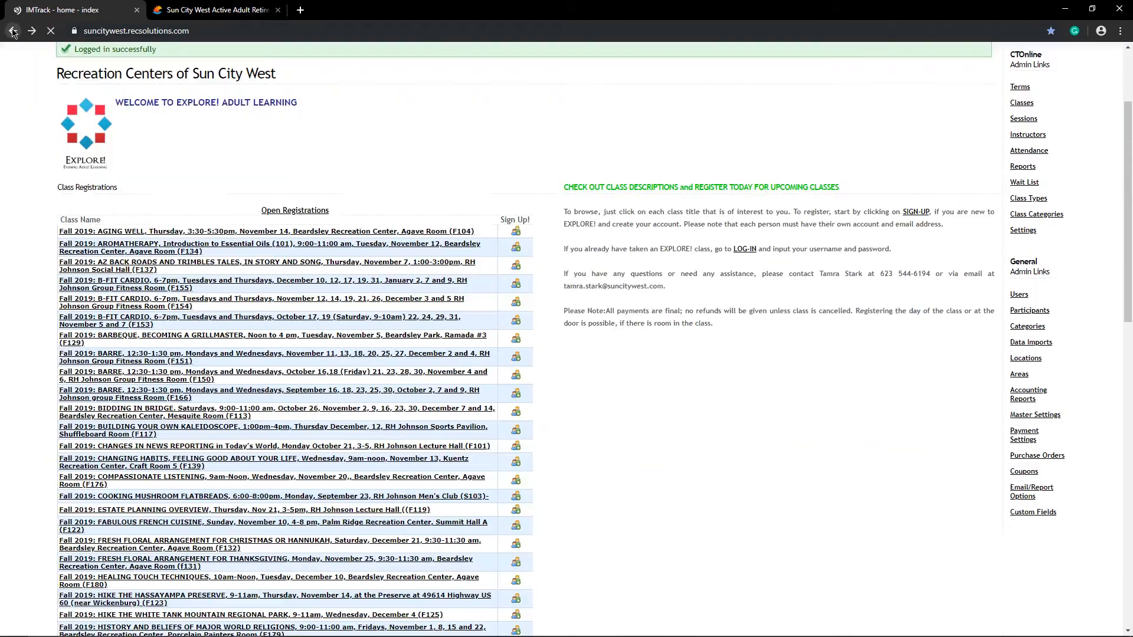
- Open the BARBEQUE, BECOMING A GRILLMASTER (F129) roster and search for an existing participant by last name
left_click(516, 342)
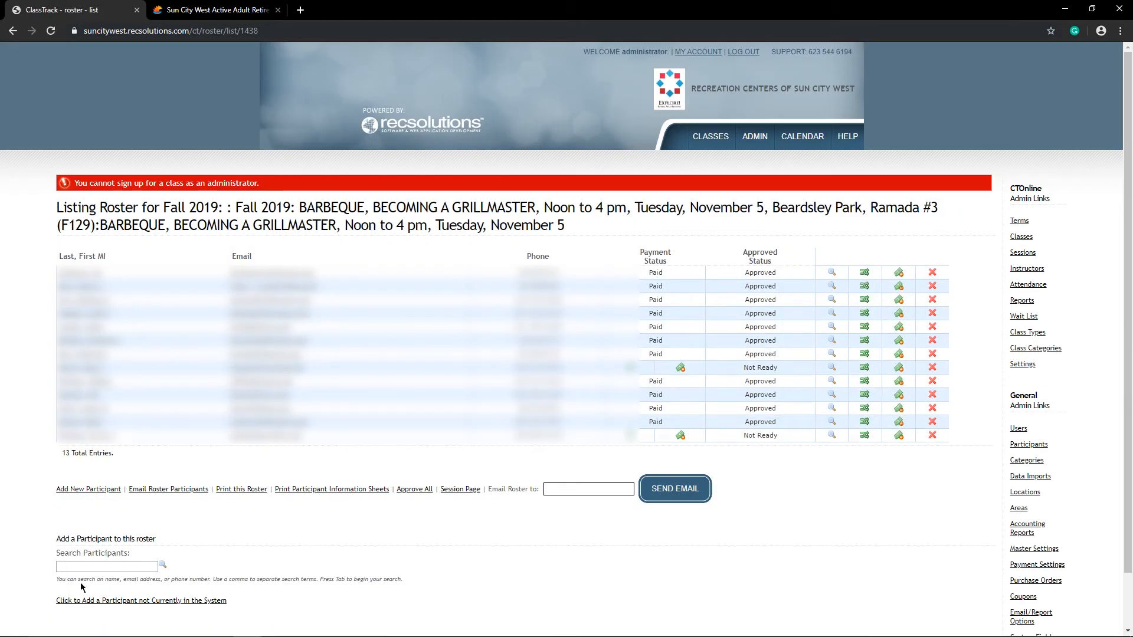
left_click(85, 568)
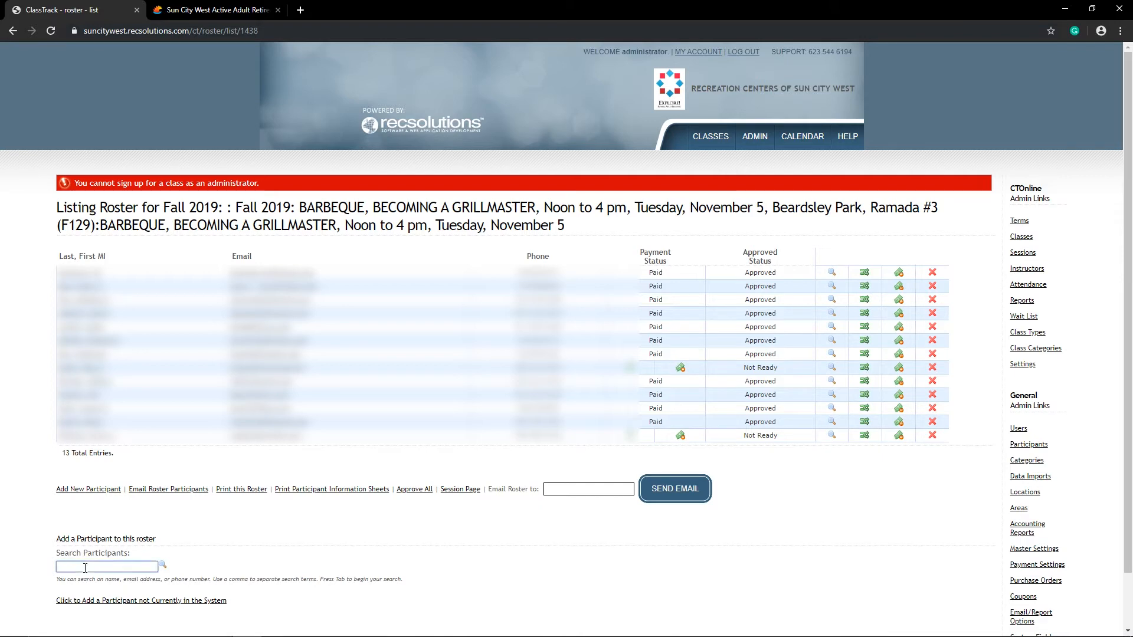
type("stark")
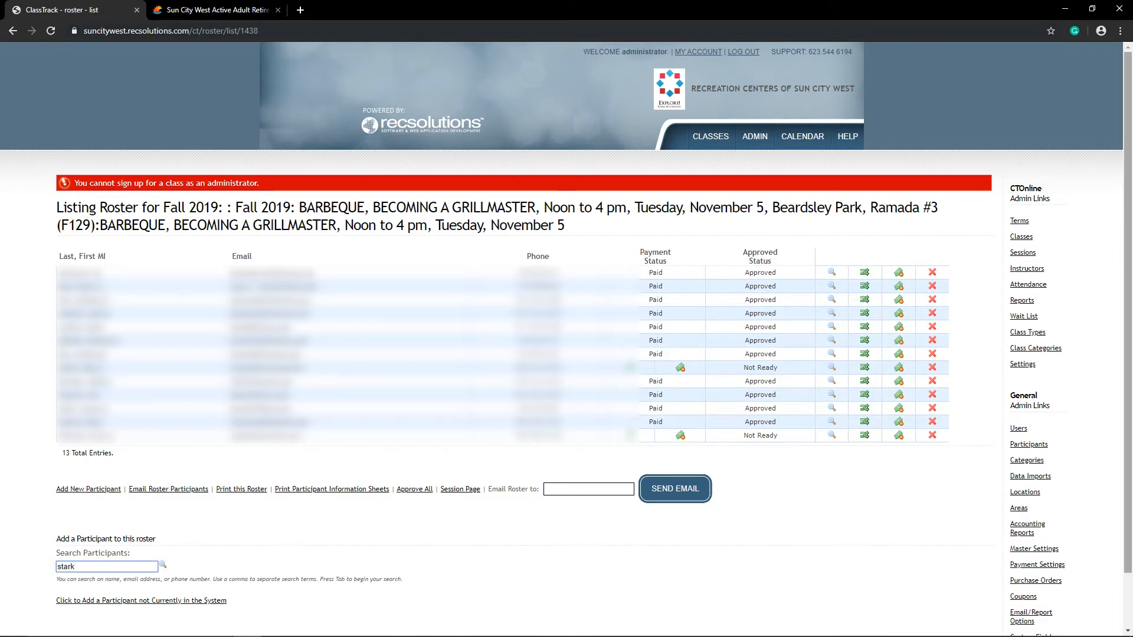
scroll(553, 502, "down", 1)
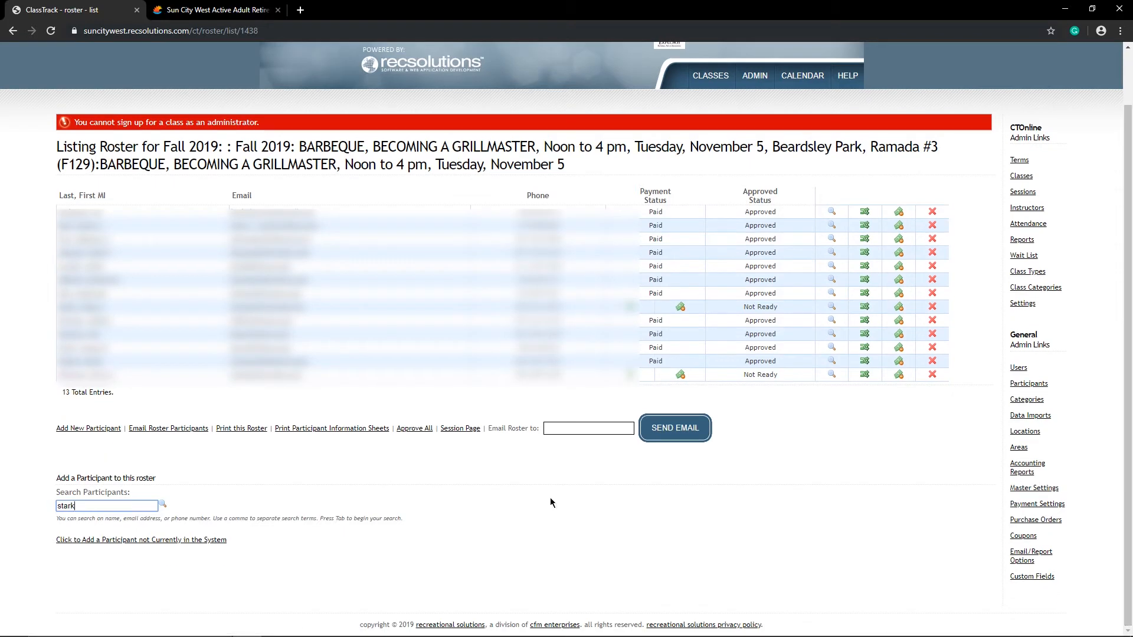
left_click(75, 540)
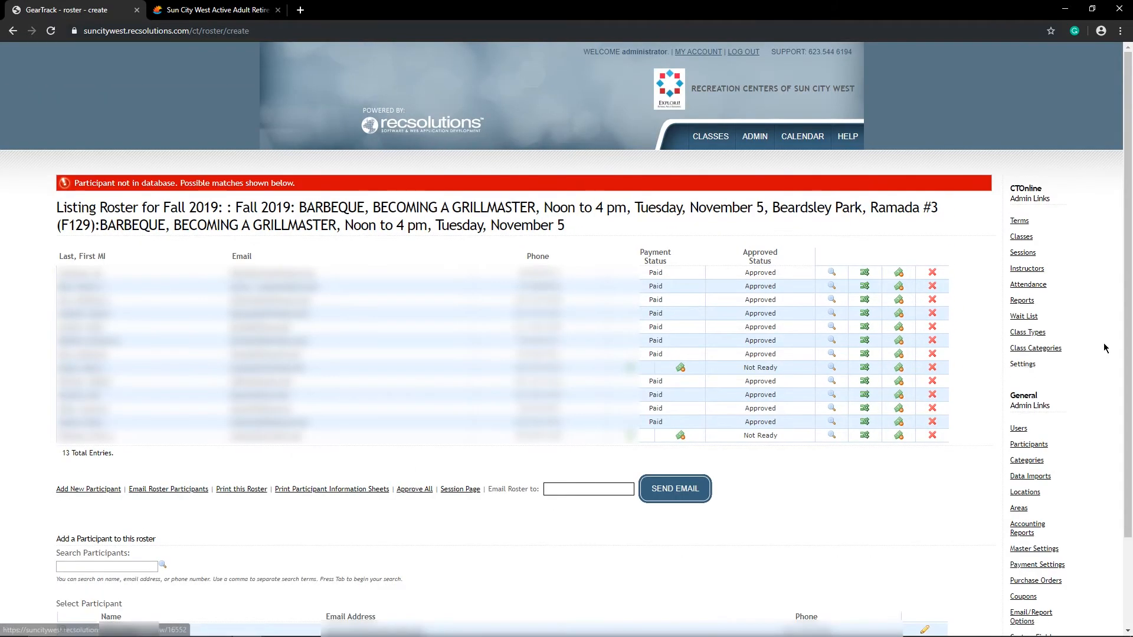
- Add the second matching participant to the barbeque class roster
scroll(1105, 348, "down", 1)
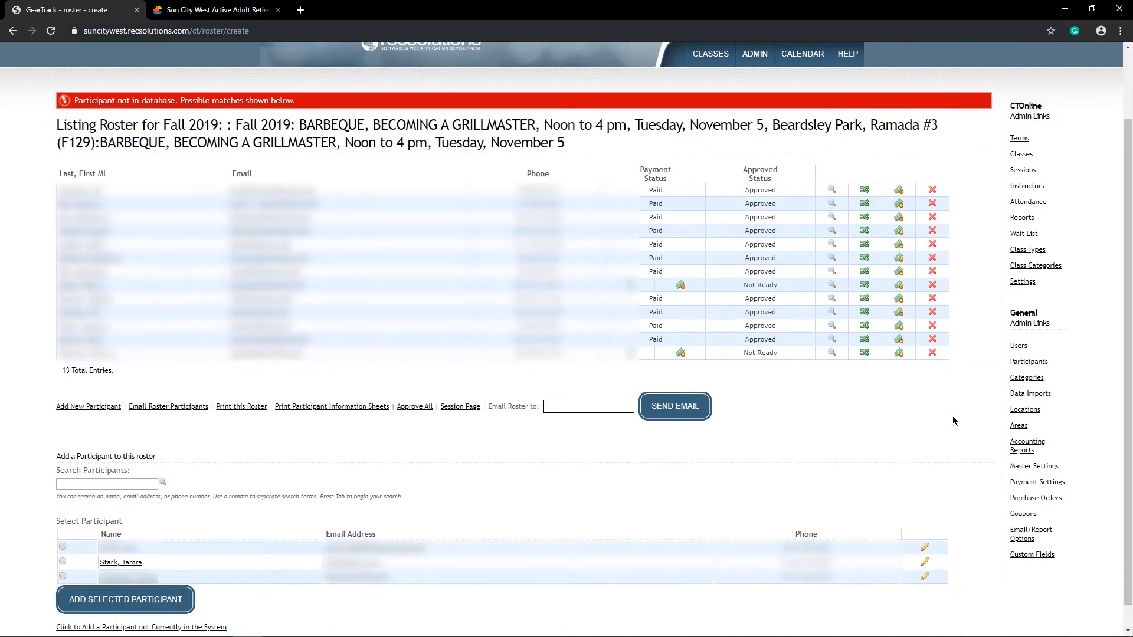
left_click(63, 561)
left_click(123, 599)
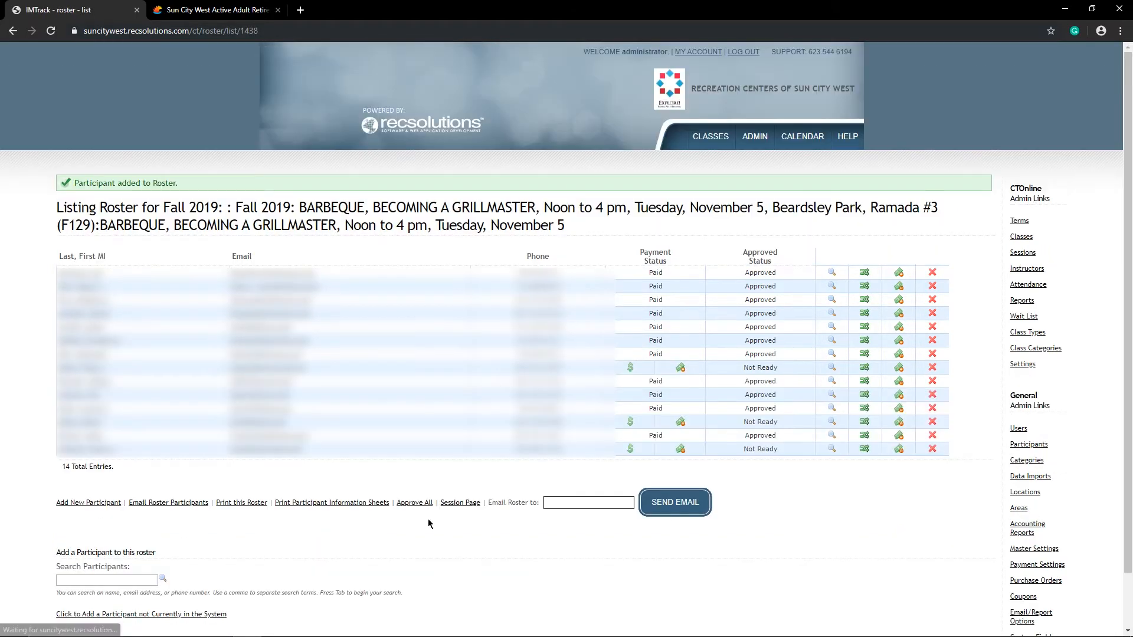
- Examine the forms of payment for the newly added participant's pending class purchase, and return to the open registrations list
left_click(630, 423)
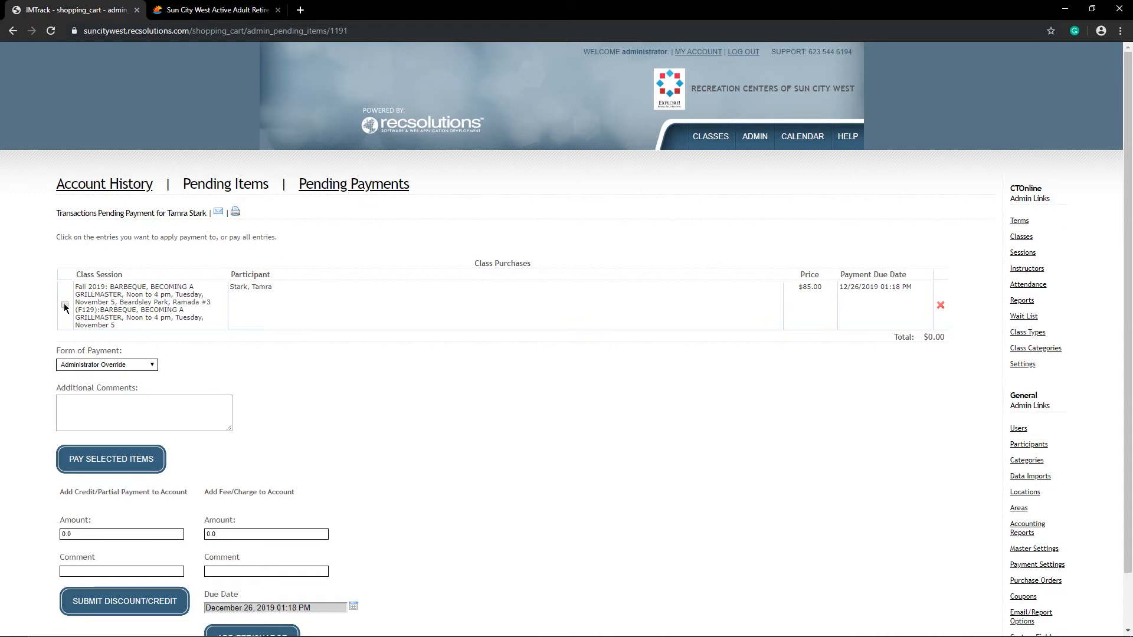
left_click(152, 365)
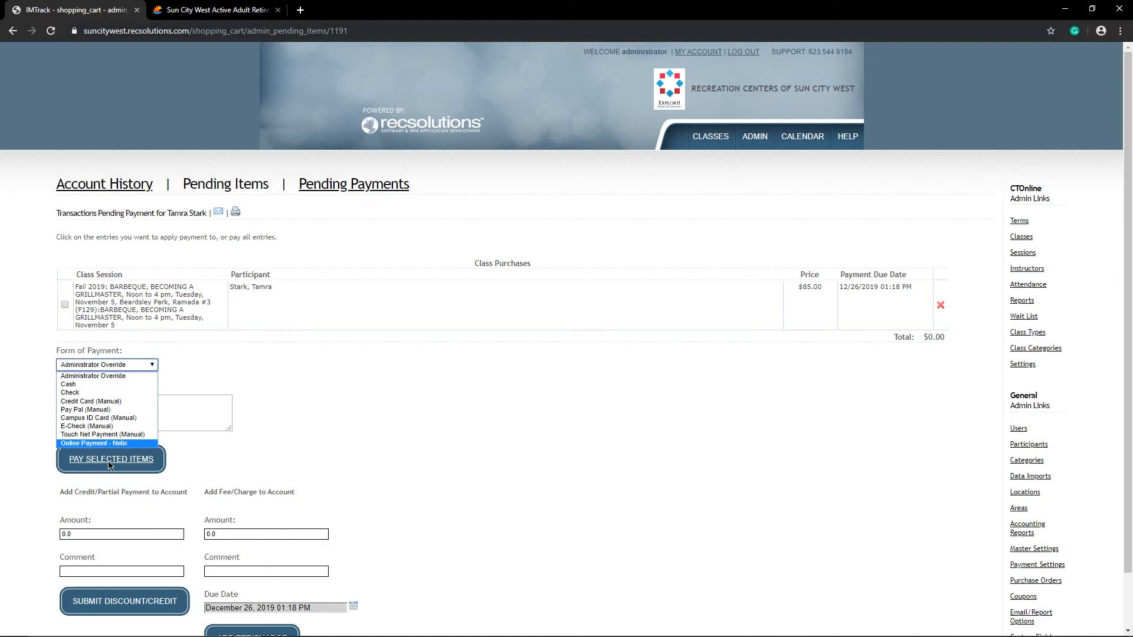
left_click(272, 363)
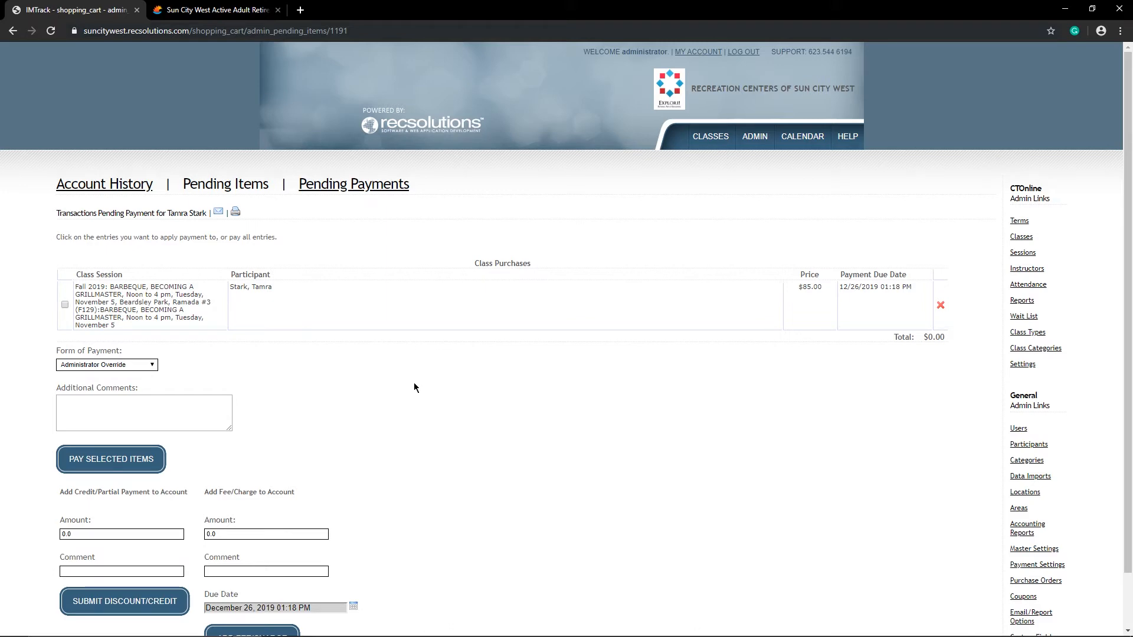
left_click(12, 31)
left_click(13, 31)
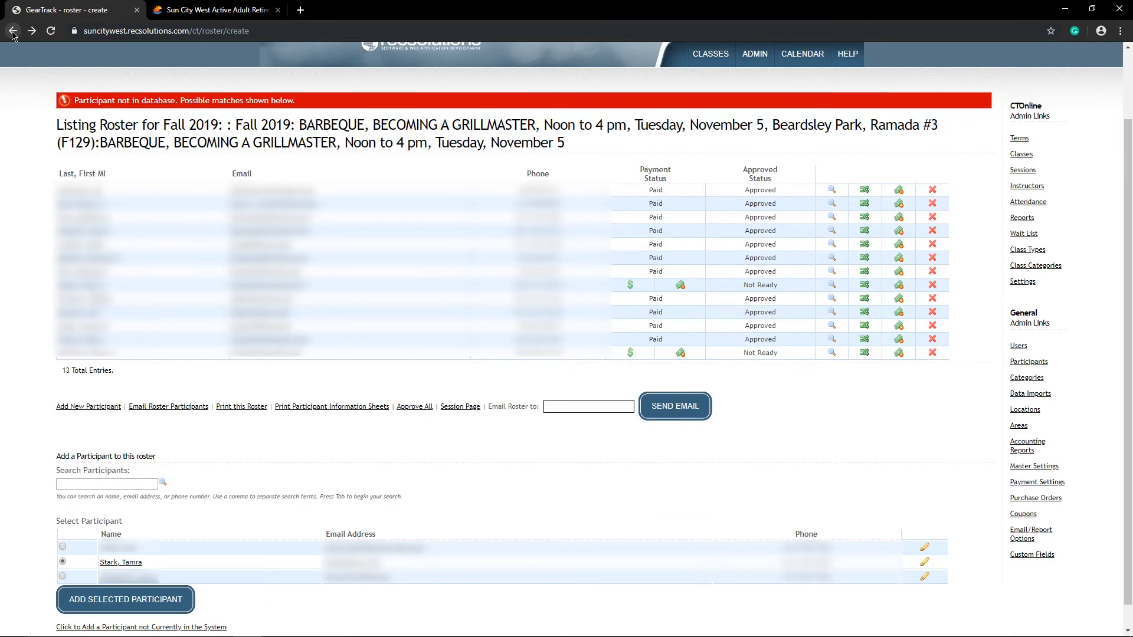
left_click(13, 31)
left_click(13, 32)
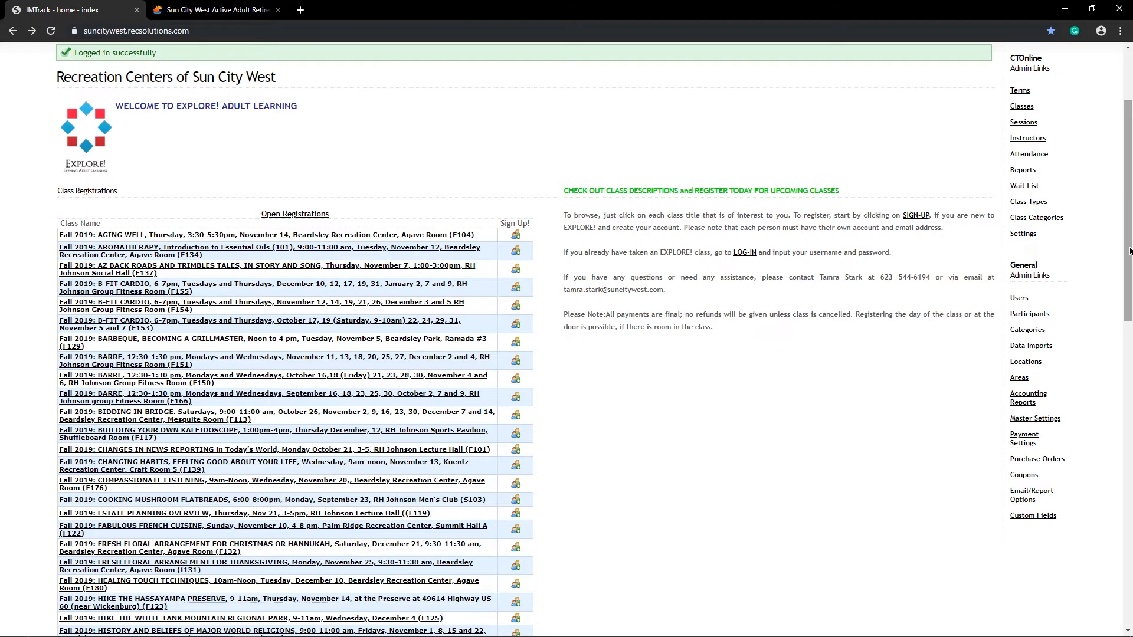
- View the class details of BIDDING IN BRIDGE (F113), and open its sign-up roster
left_click_drag(1130, 251, 1126, 307)
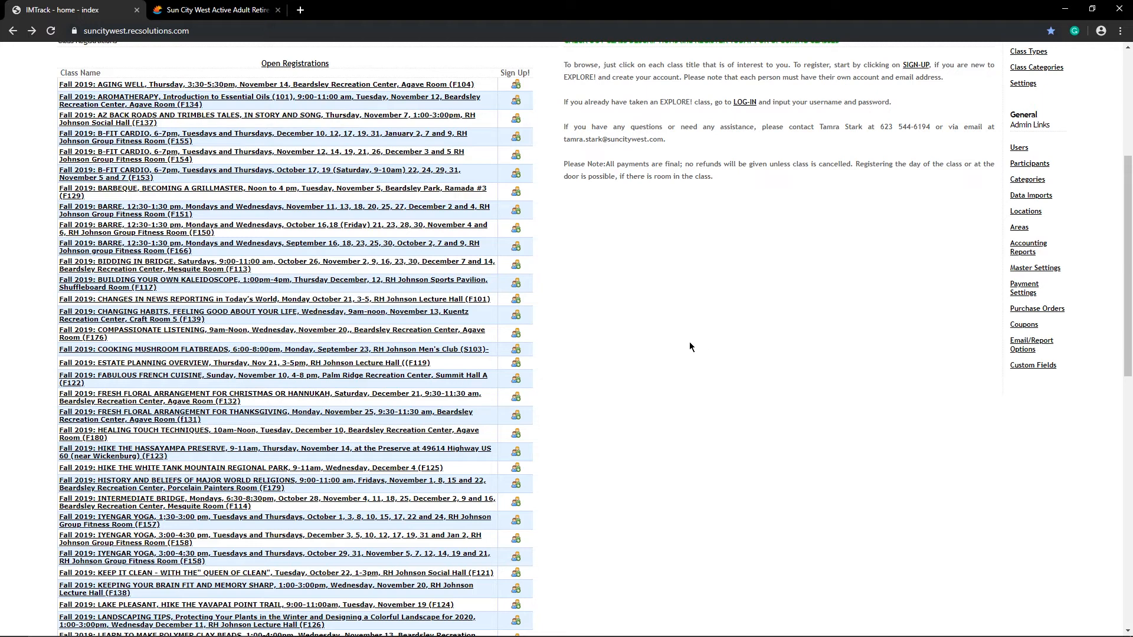
left_click(254, 267)
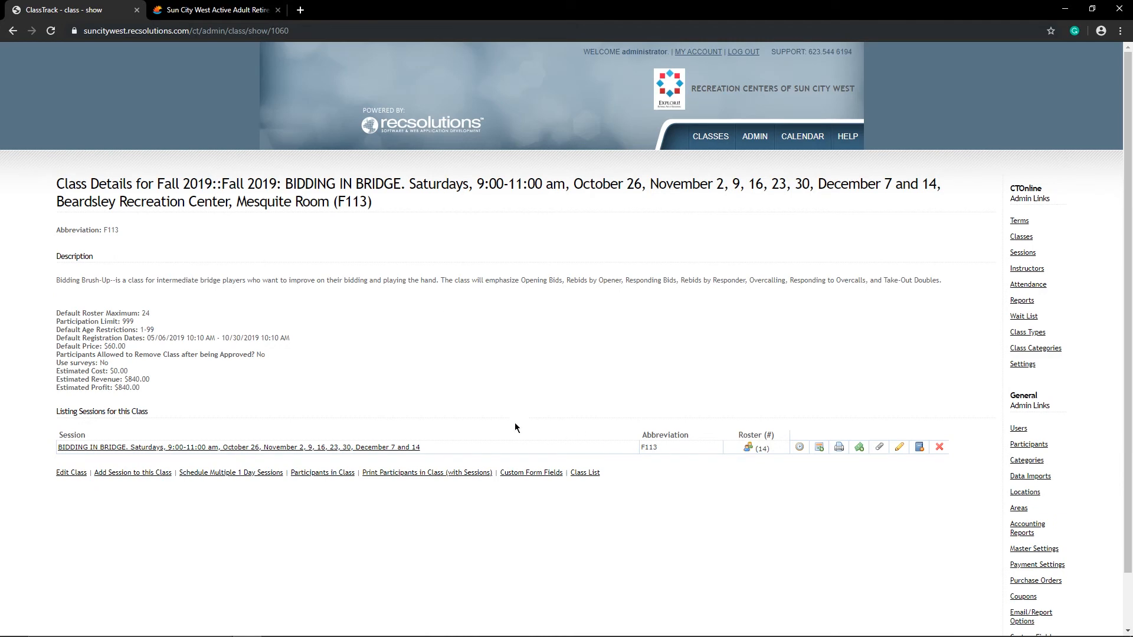
left_click(15, 32)
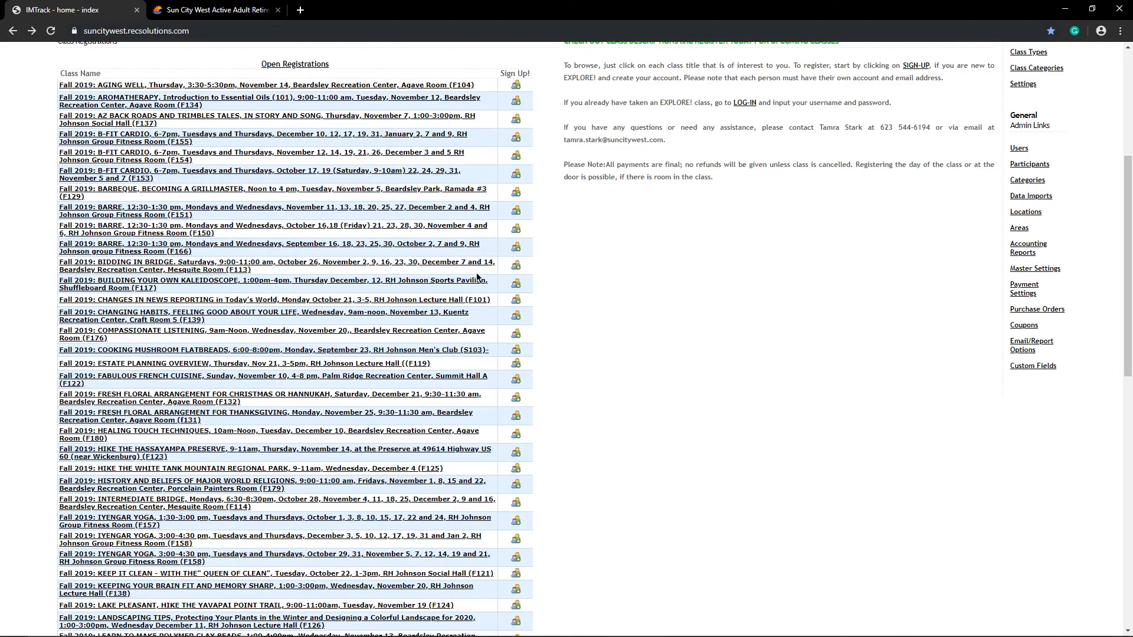
left_click(516, 266)
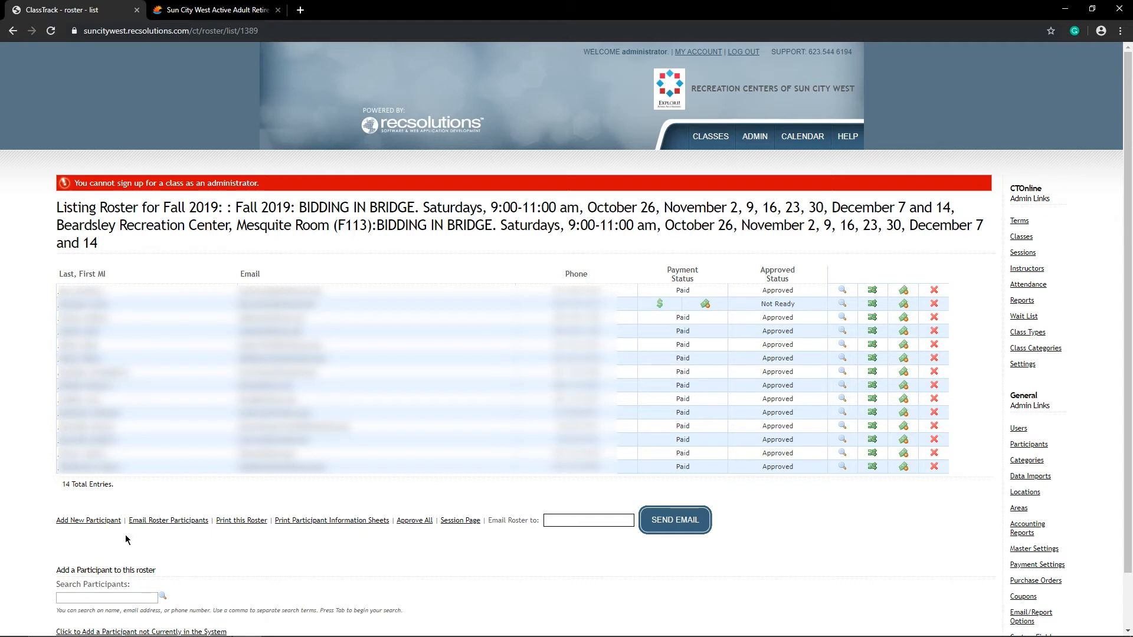
- Search the participants by last name from the BIDDING IN BRIDGE (F113) roster and add the second match to it
scroll(859, 361, "down", 1)
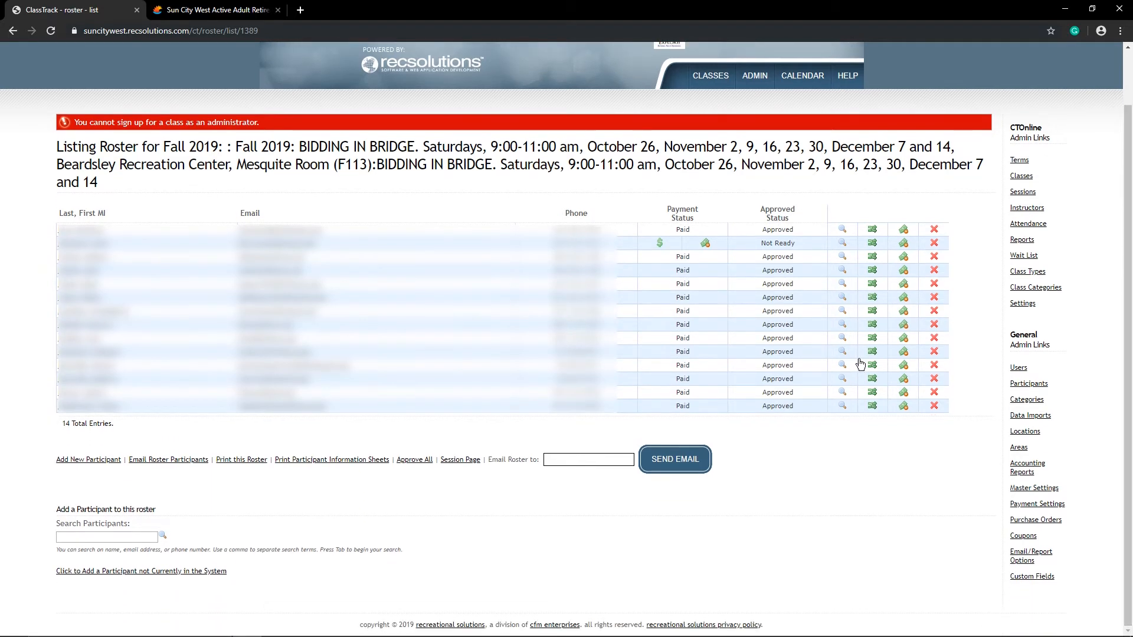
left_click(88, 534)
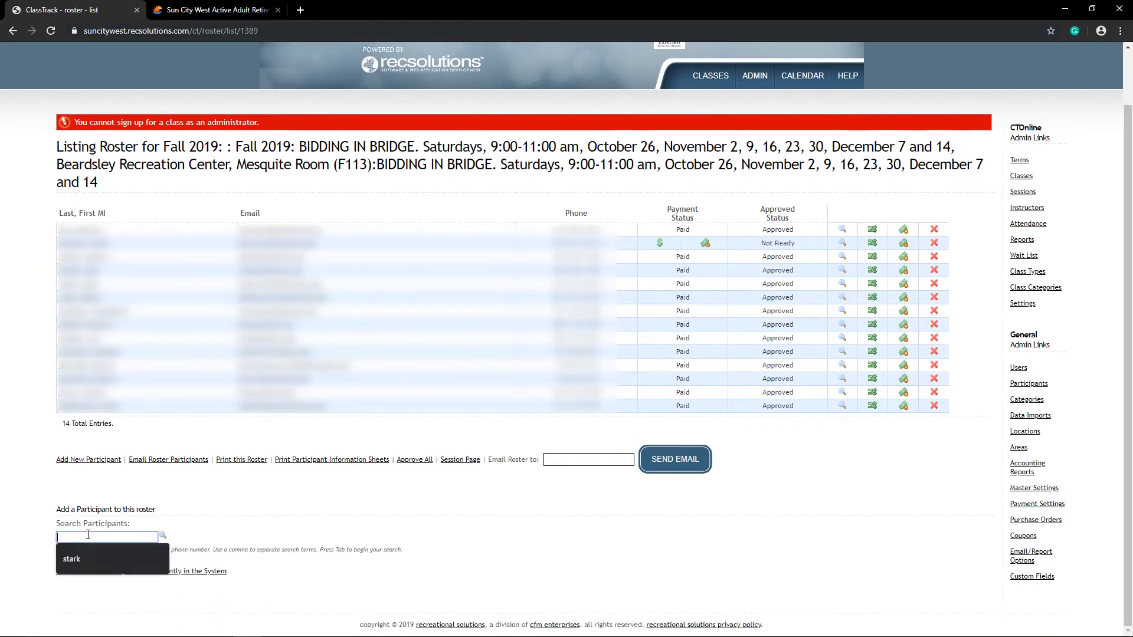
type("stark")
key("Tab")
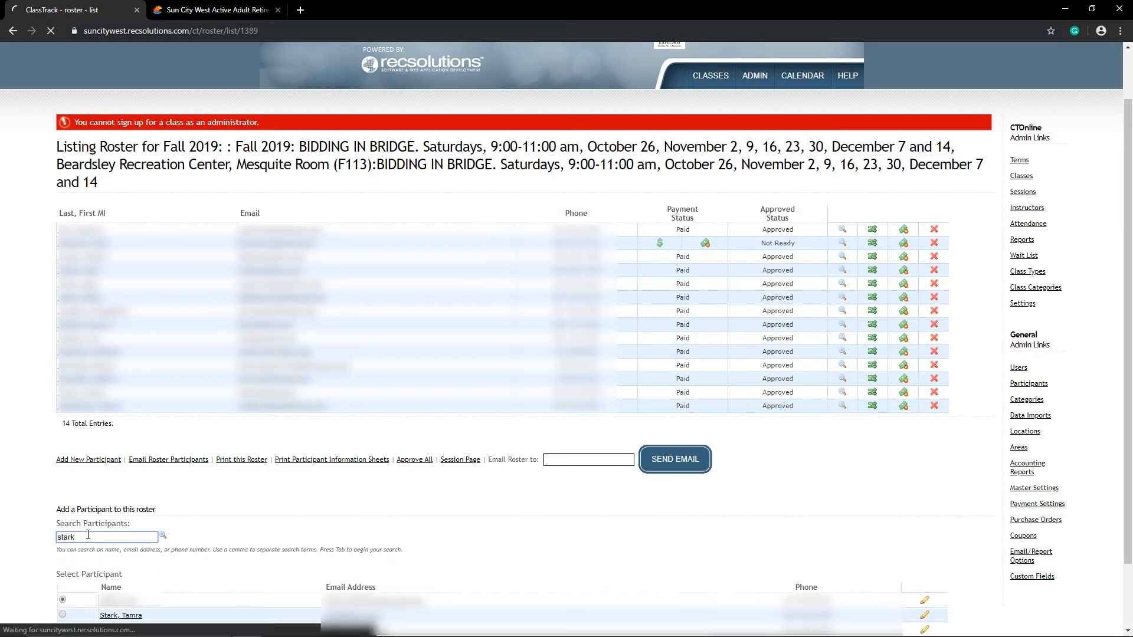
scroll(913, 415, "down", 2)
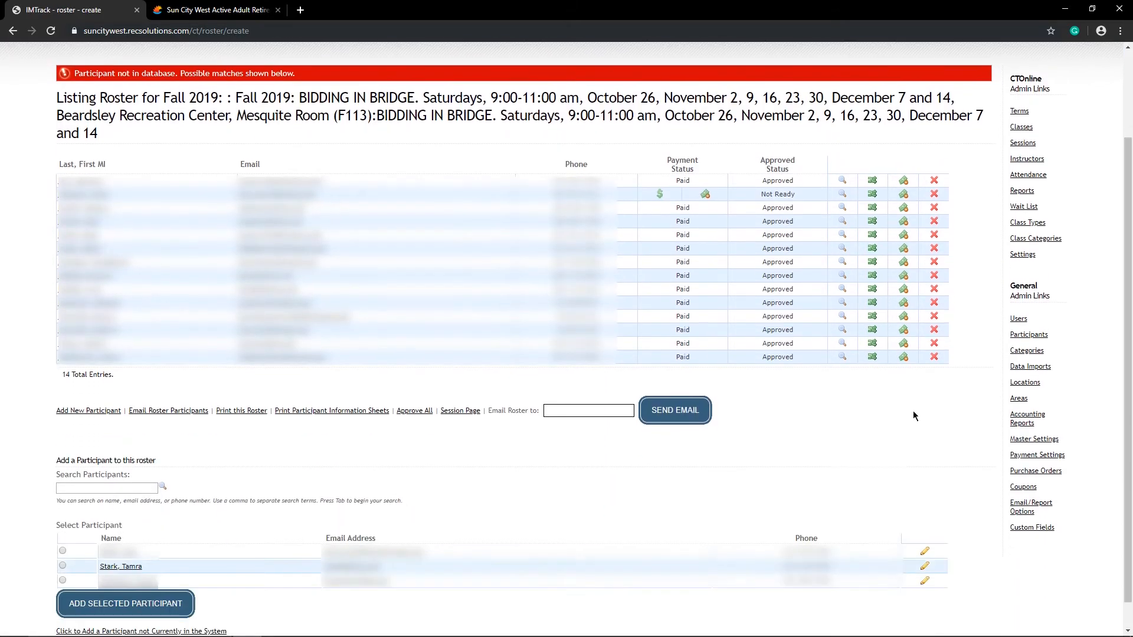
left_click(62, 565)
left_click(138, 605)
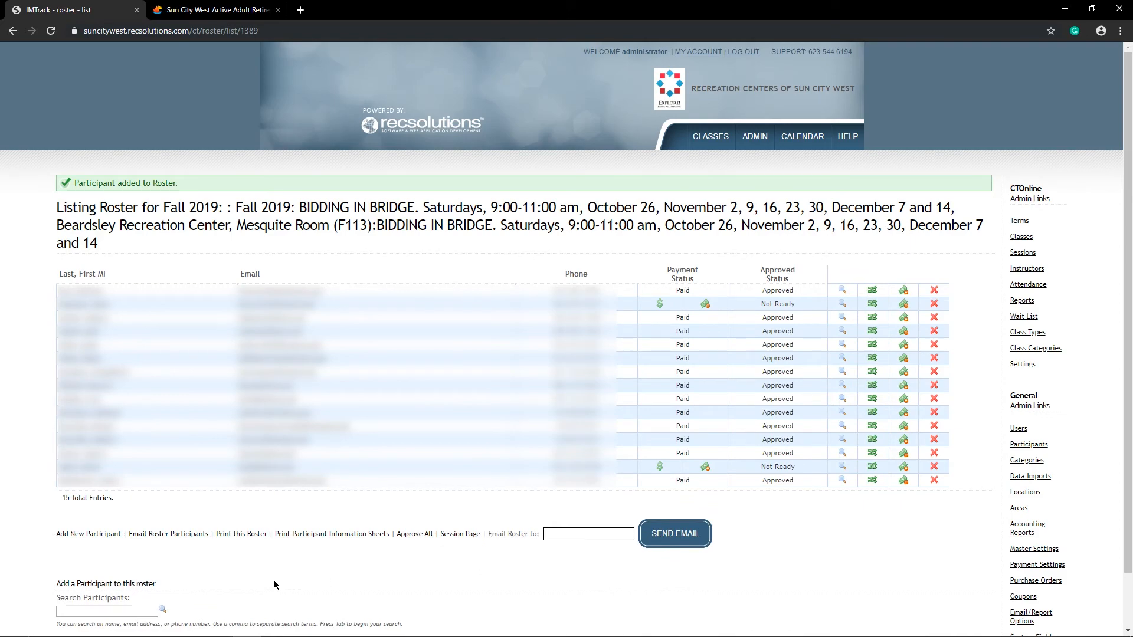
- Return to the open registrations list, view the class details of ESTATE PLANNING OVERVIEW (F119), and open its sign-up roster
left_click(13, 32)
left_click(14, 32)
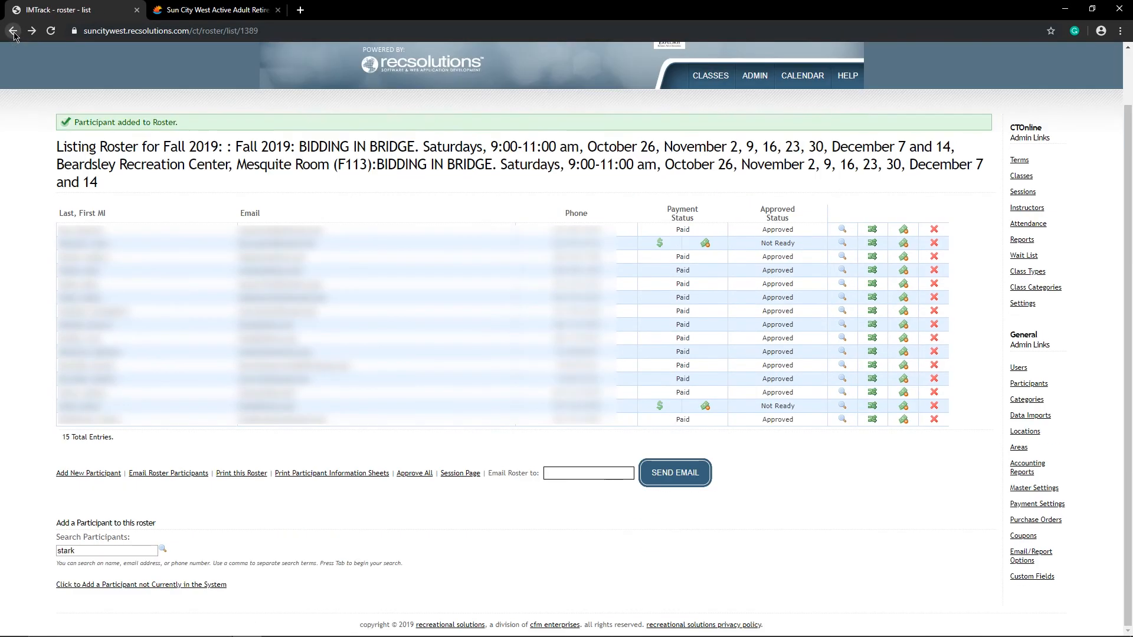
left_click(14, 33)
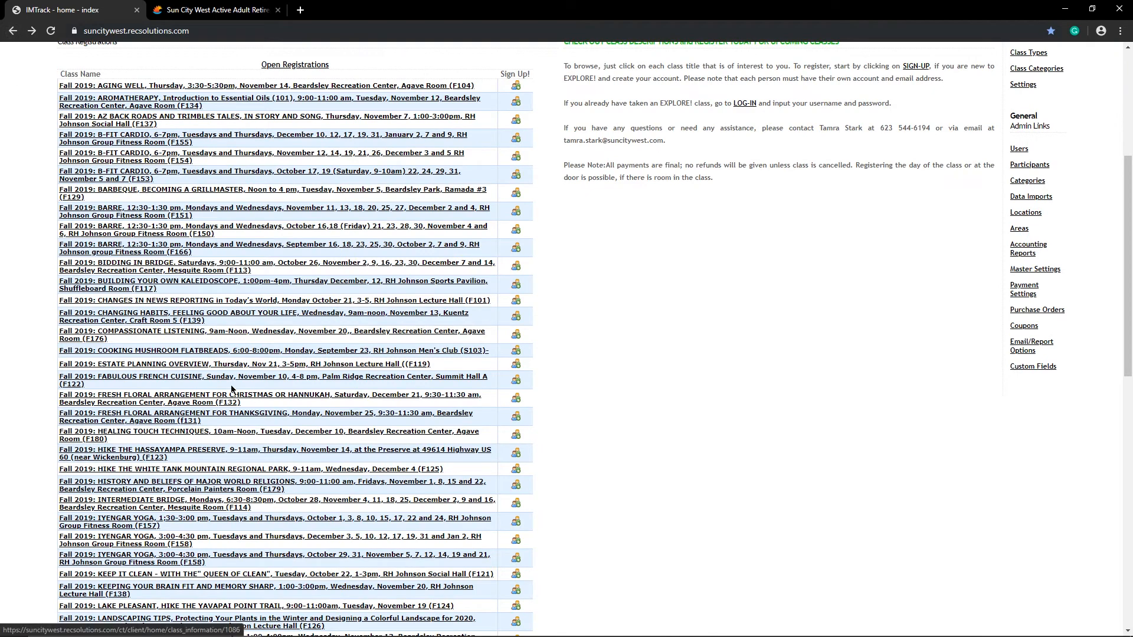
left_click(202, 367)
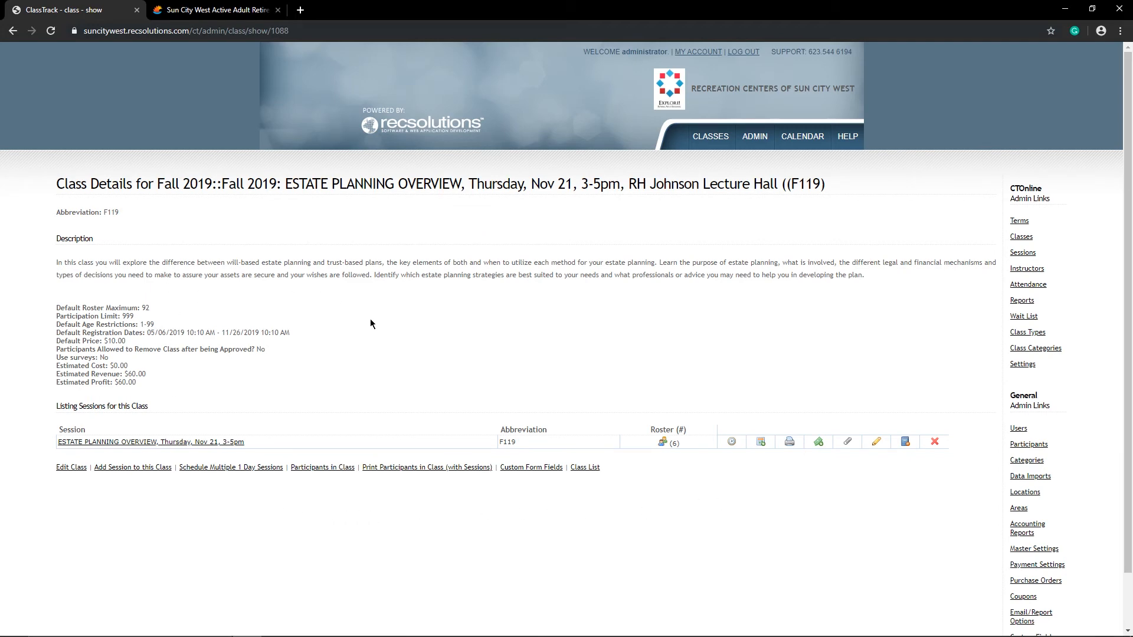
left_click(13, 31)
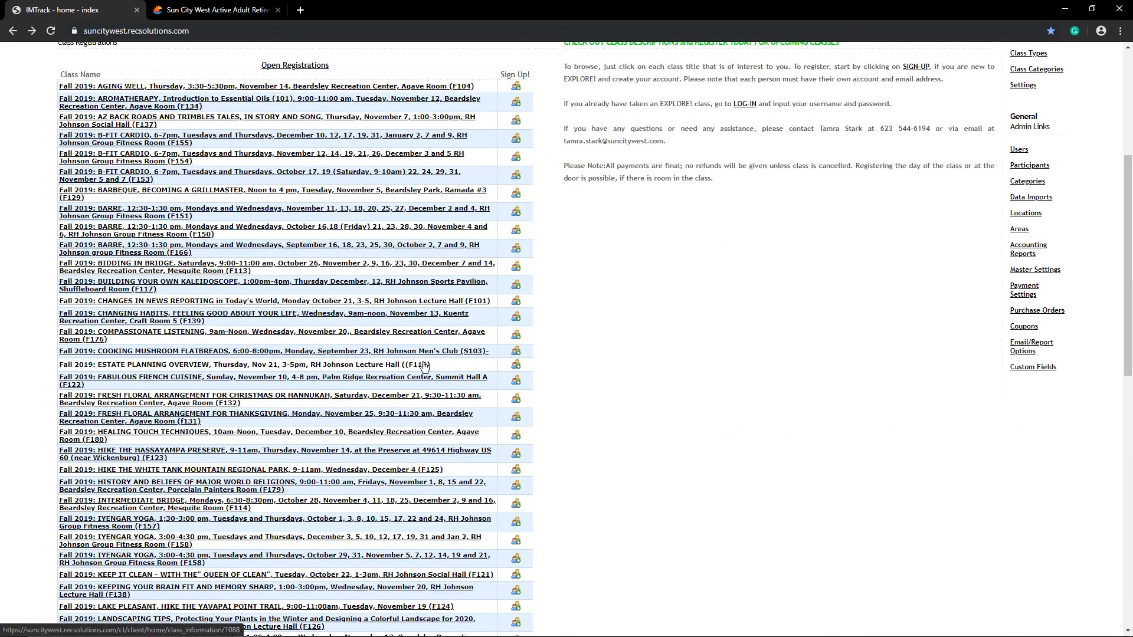
left_click(519, 370)
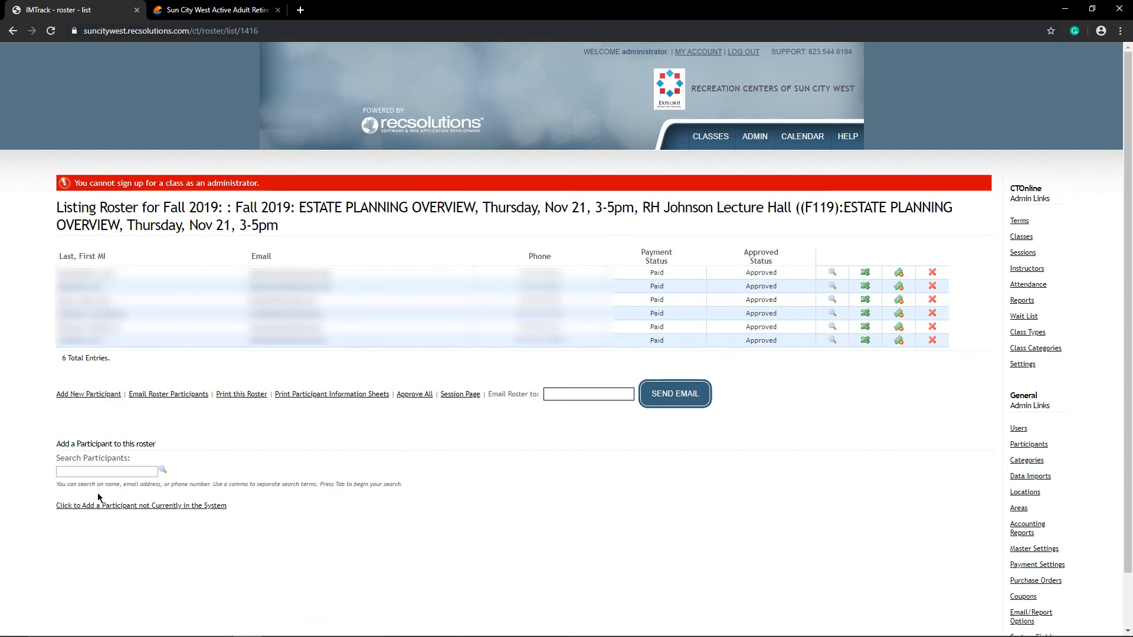
- Find the same participant by last name and add the second match to the ESTATE PLANNING OVERVIEW (F119) roster
left_click(81, 470)
type("s")
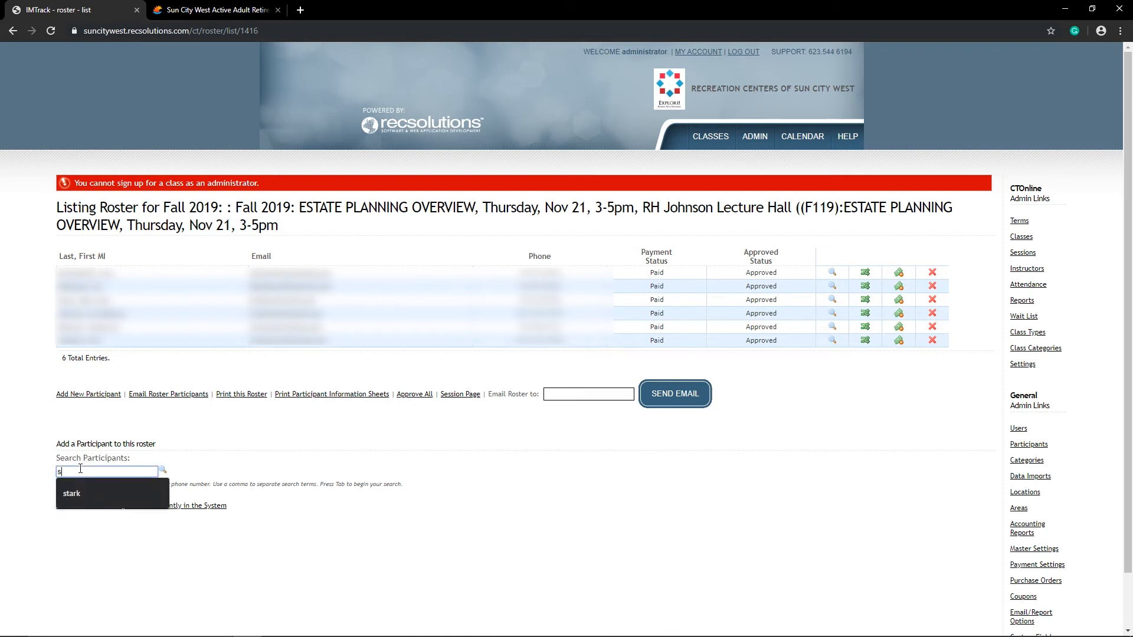
type("tark")
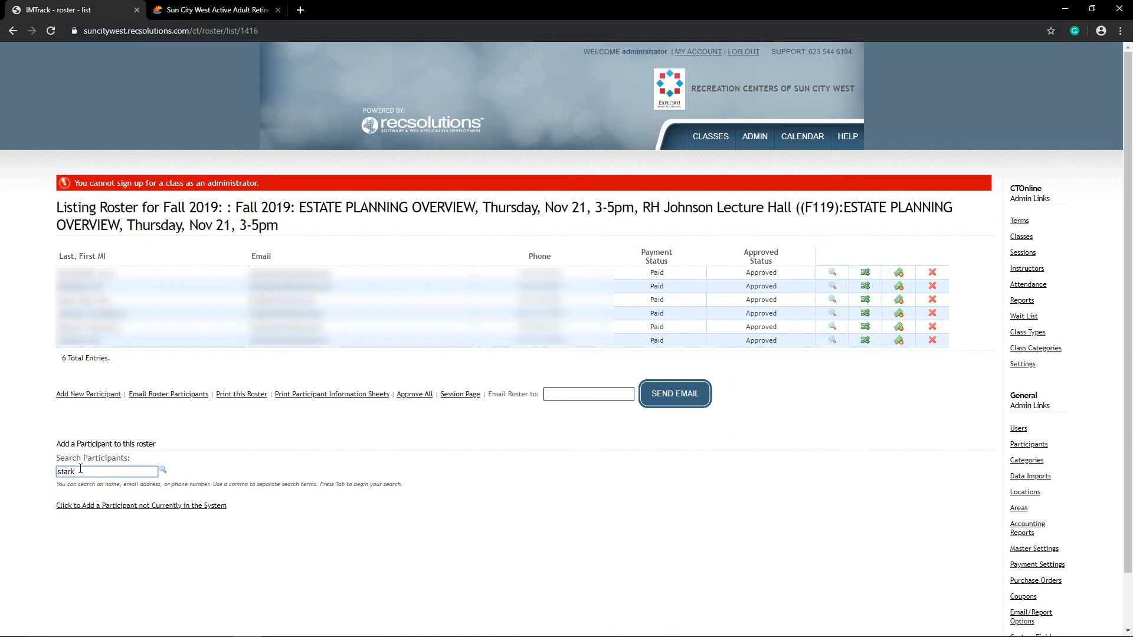
key("Tab")
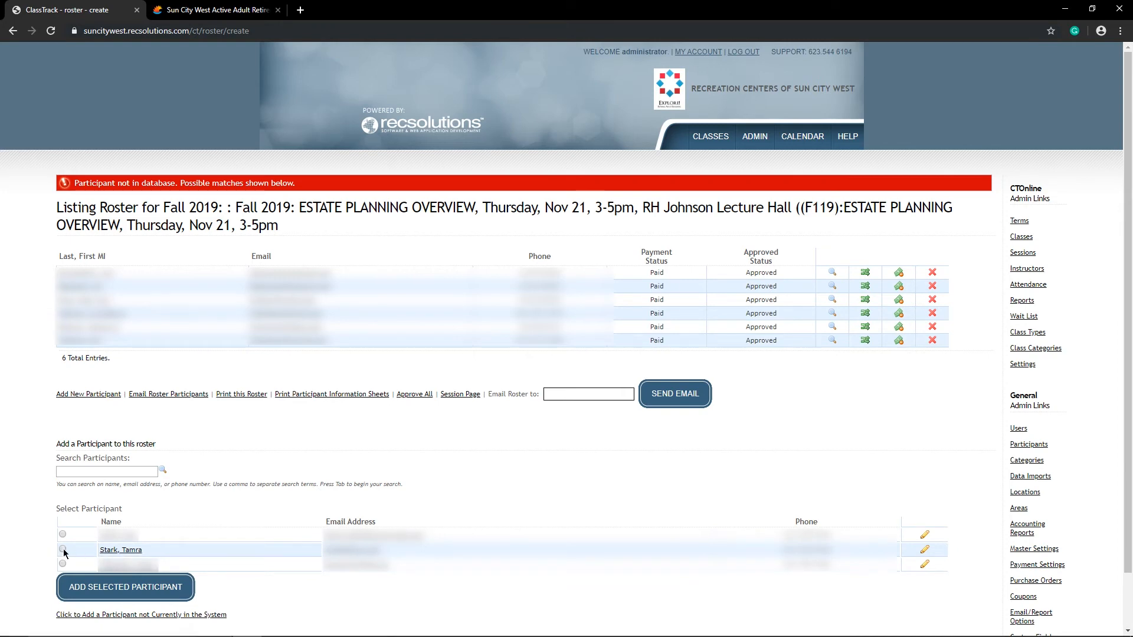
left_click(63, 549)
left_click(118, 587)
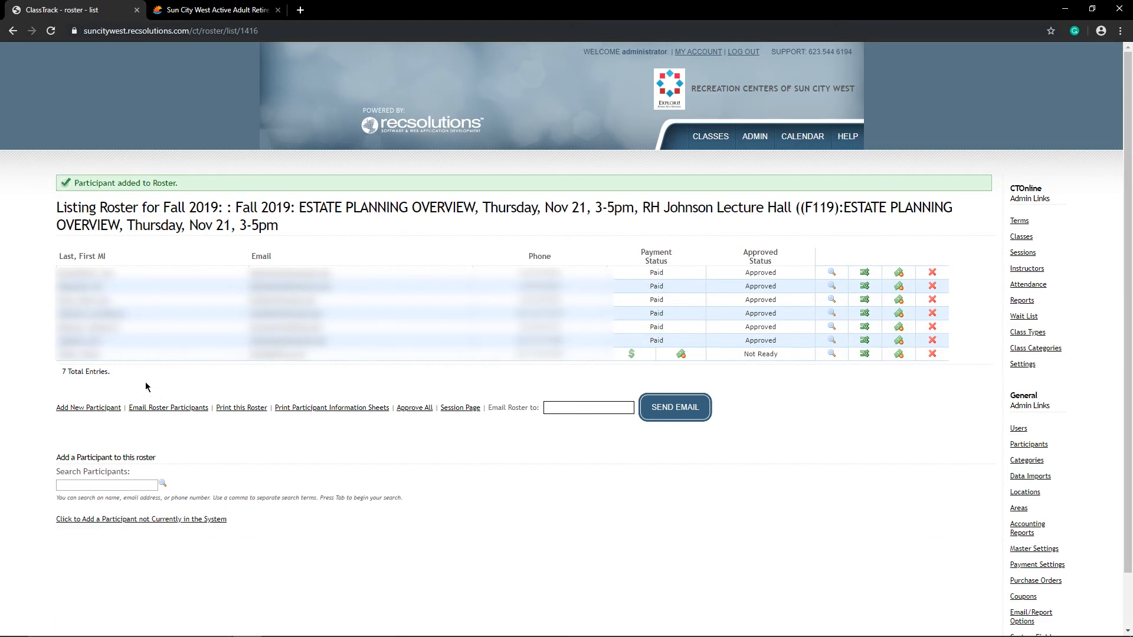
- Examine the newly added participant's account history and pending class purchases, and return to the open registrations list
left_click(89, 356)
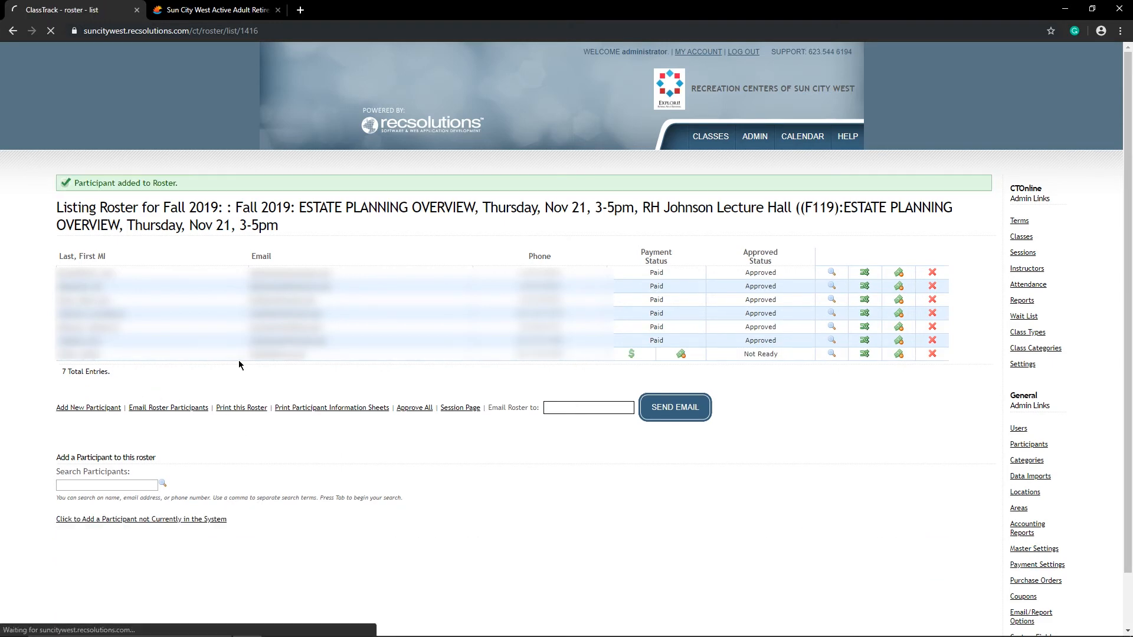
left_click(107, 419)
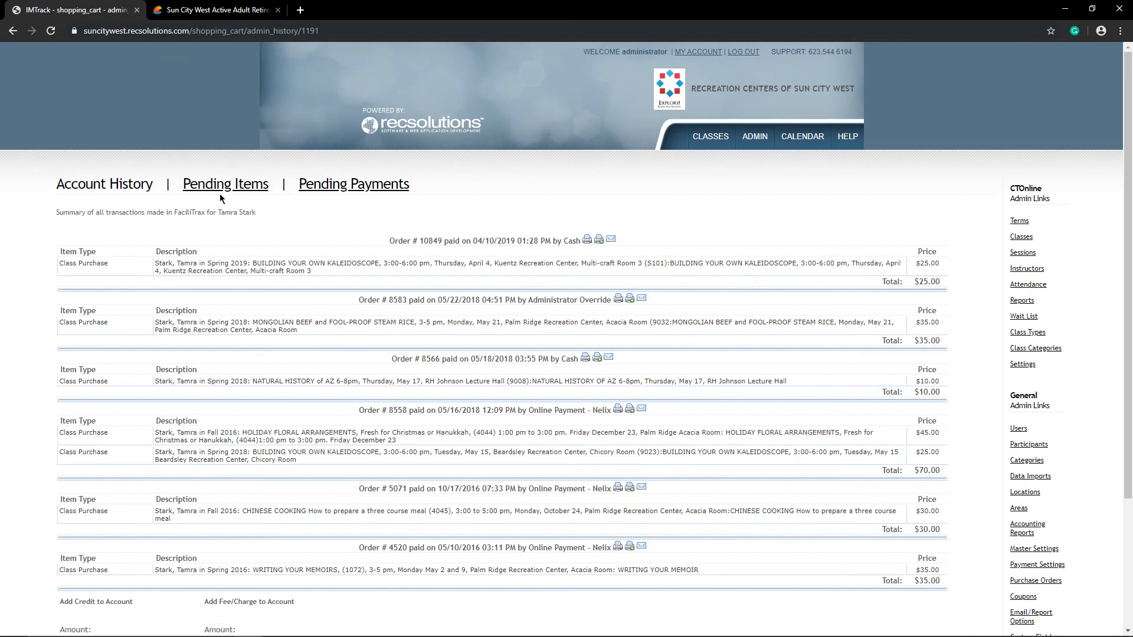
left_click(219, 187)
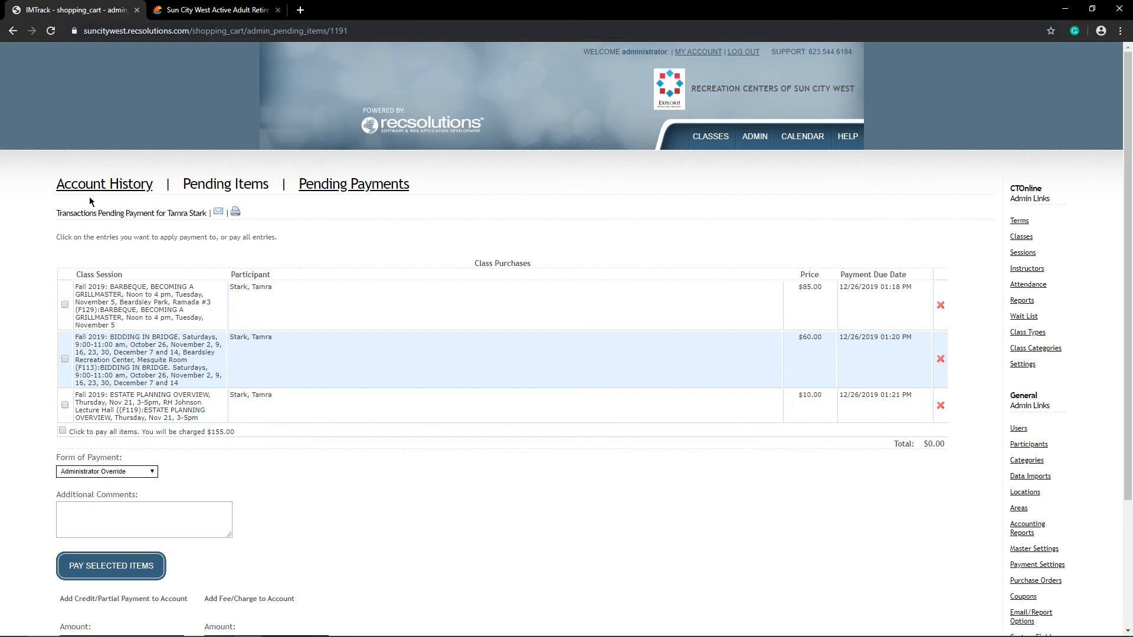
left_click(13, 31)
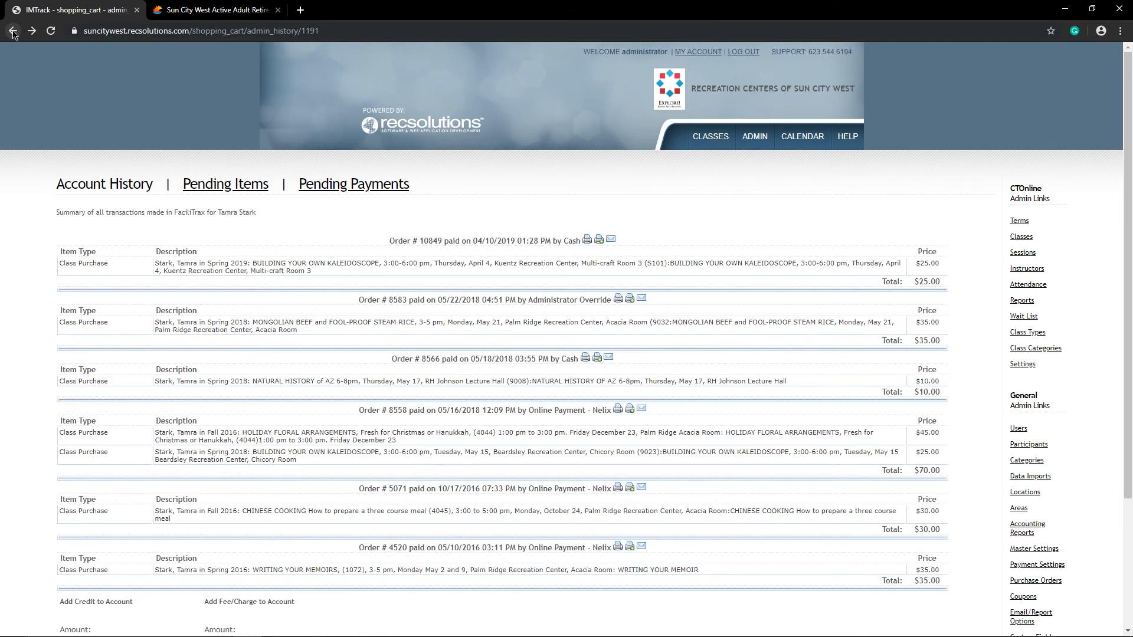
left_click(13, 32)
left_click(13, 32)
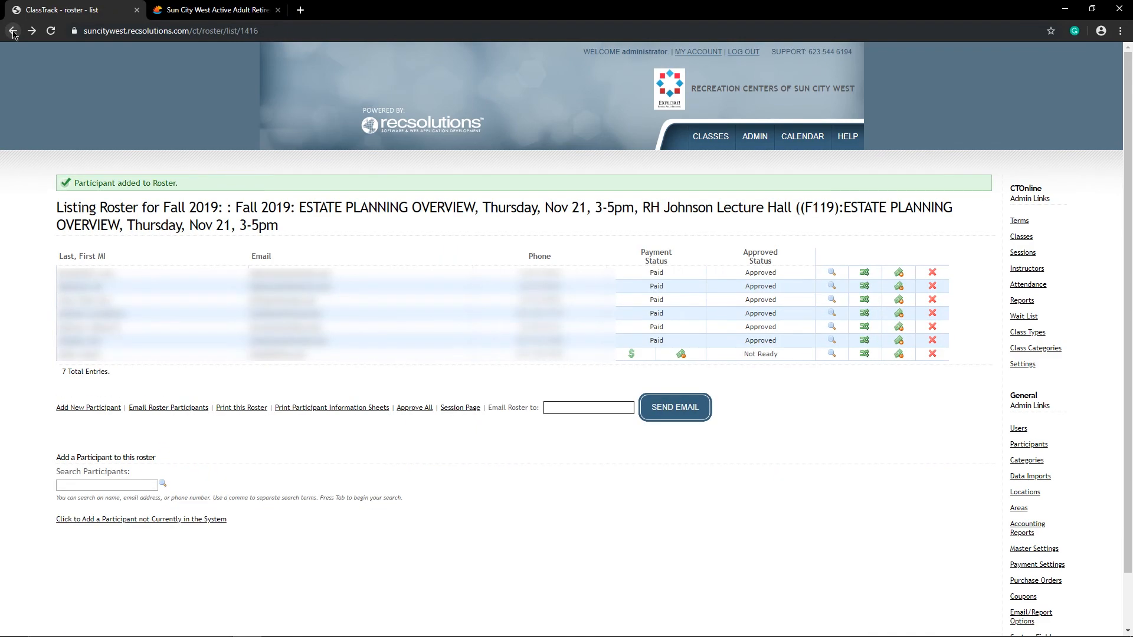
left_click(13, 32)
left_click(13, 31)
left_click(13, 32)
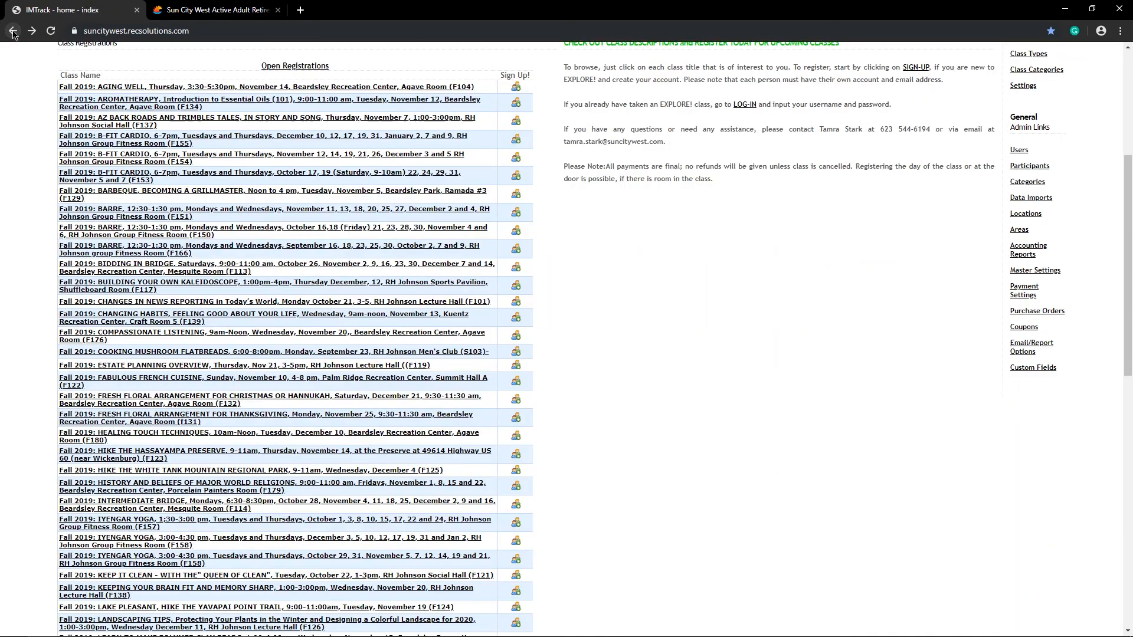
- Log out of the administrator account and examine the sign-up form for creating a new participant account
scroll(1128, 265, "up", 5)
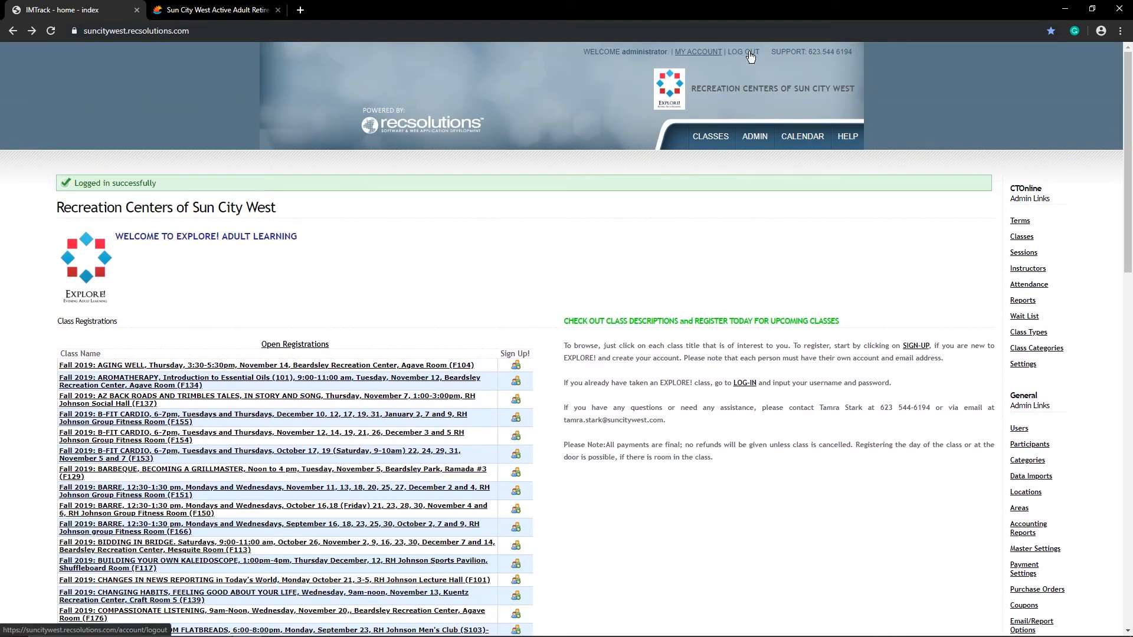
left_click(751, 140)
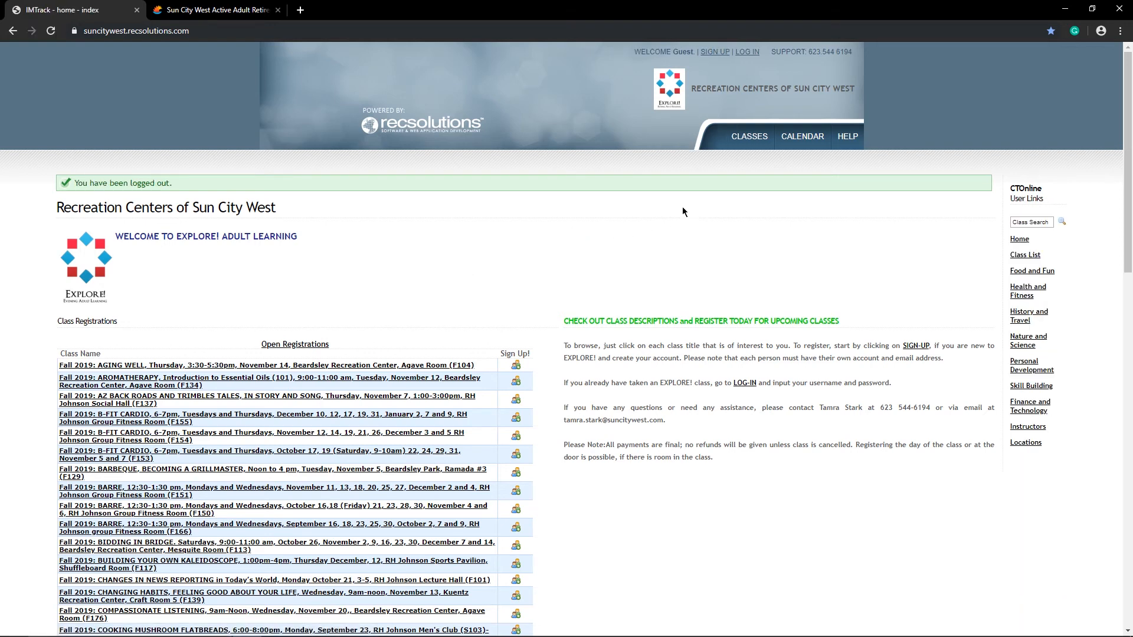
left_click(712, 53)
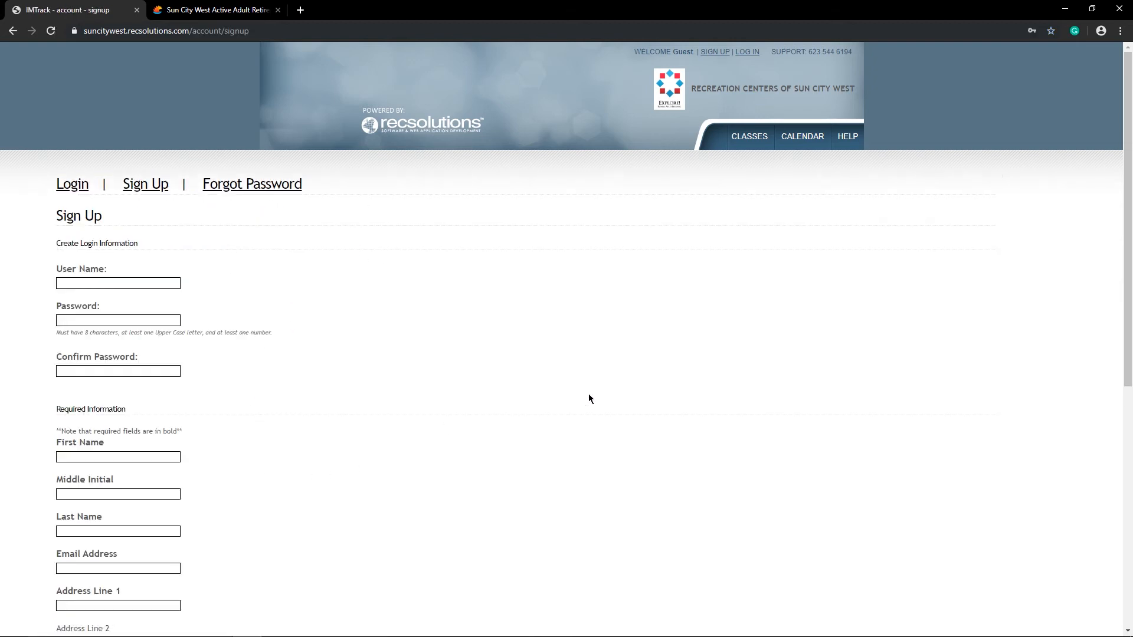
left_click_drag(1127, 233, 1128, 295)
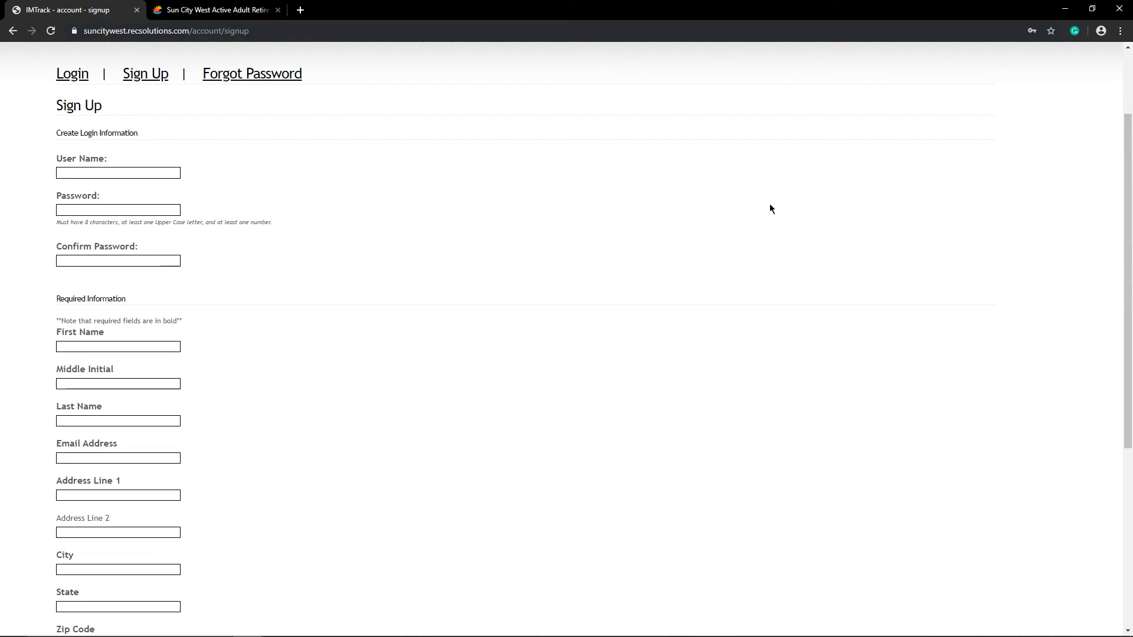
scroll(960, 164, "up", 2)
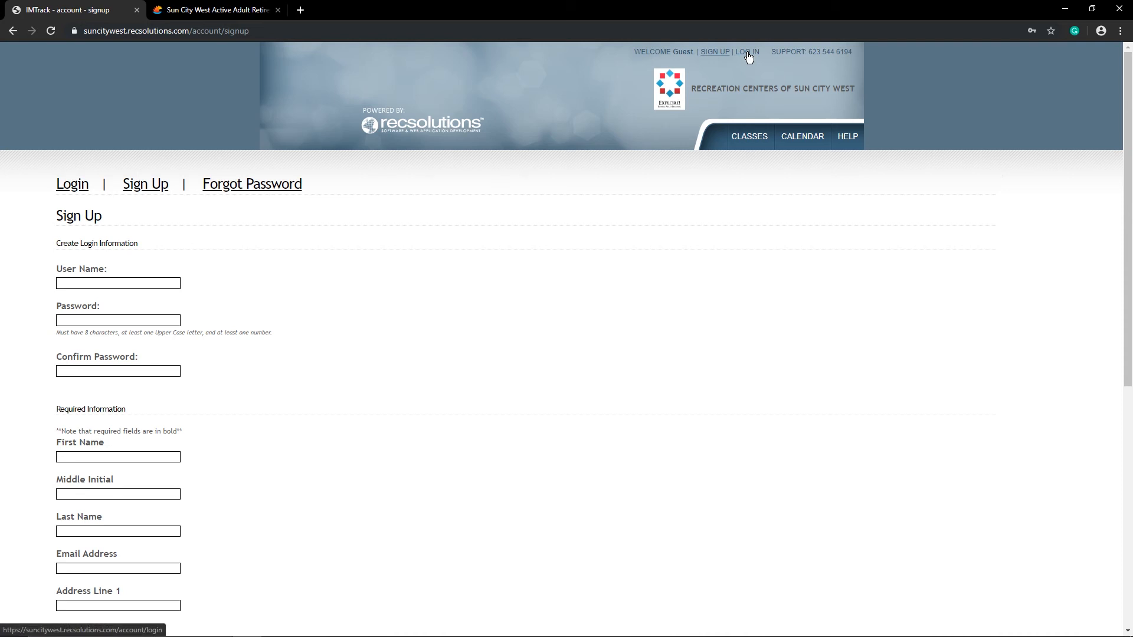
- Log back in with the saved administrator credentials and look over the open class registrations
left_click(747, 54)
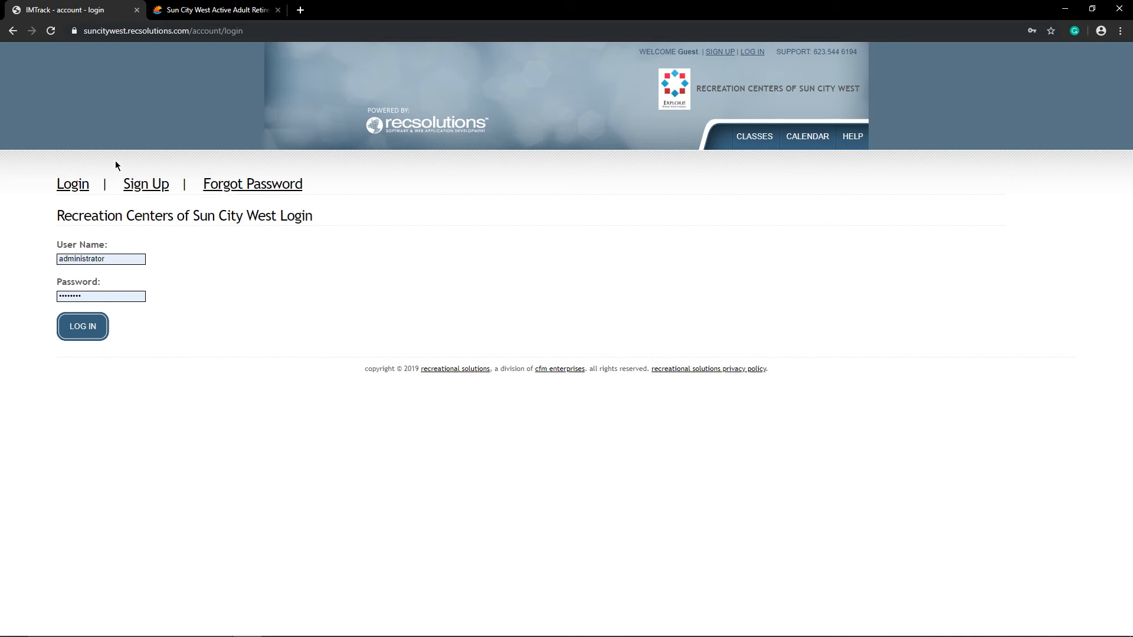
left_click(76, 189)
left_click(83, 331)
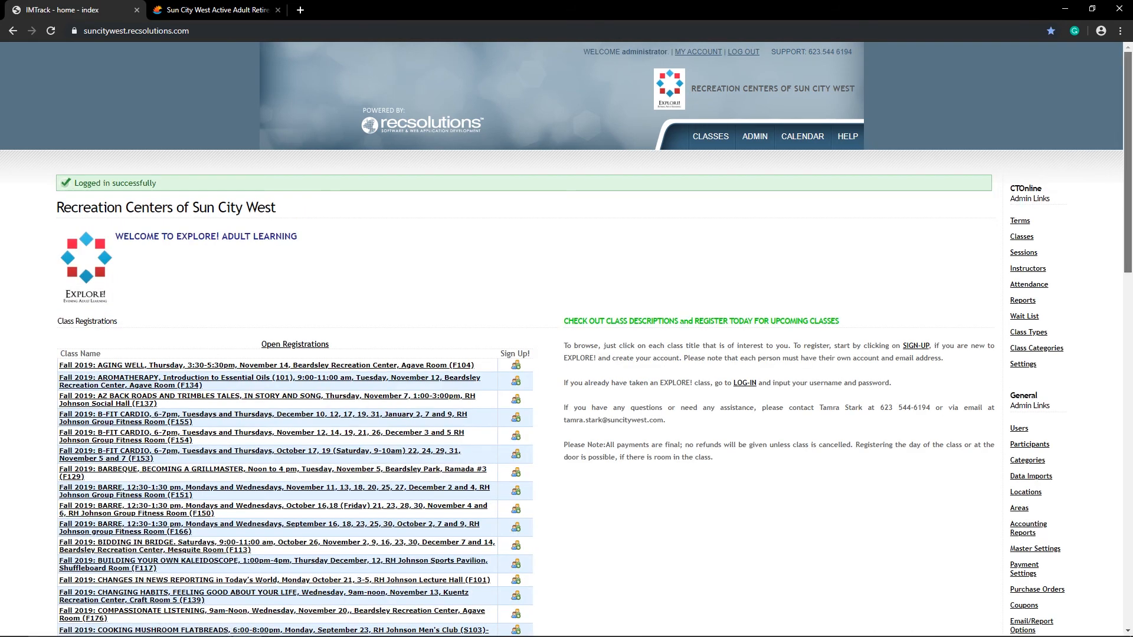
scroll(566, 339, "down", 7)
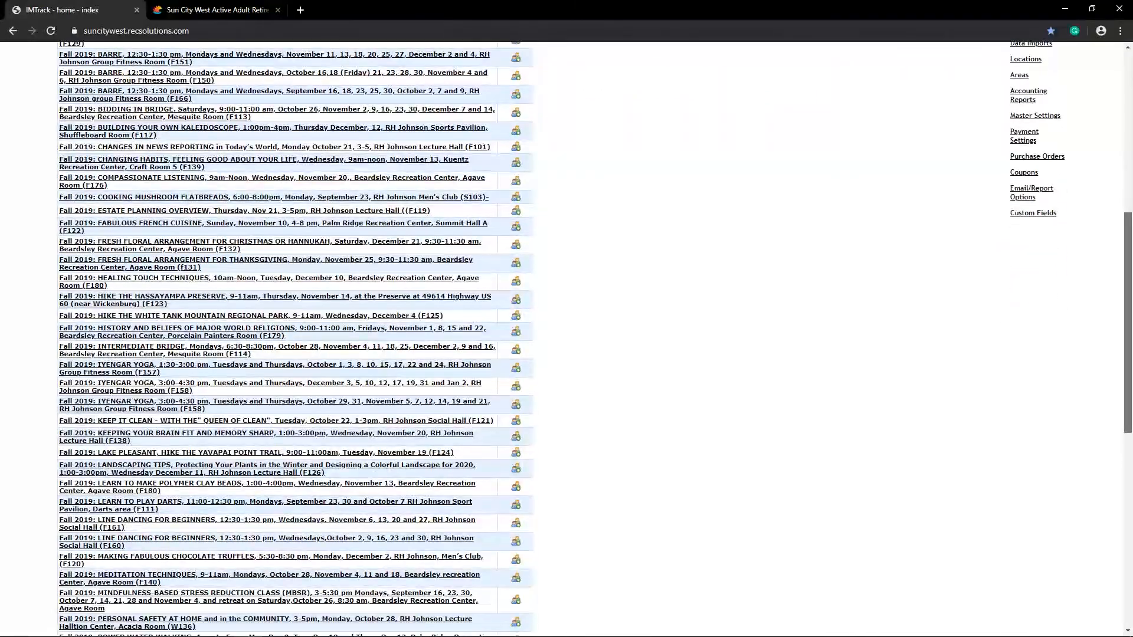
scroll(799, 226, "up", 7)
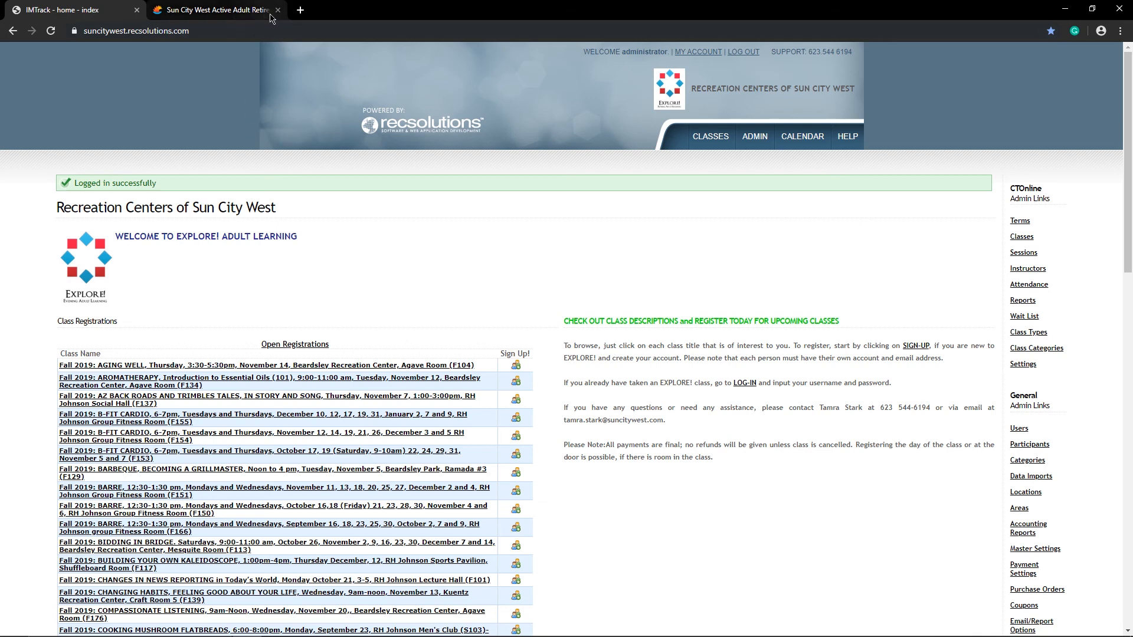
- Switch to the Sun City West website and open the EXPLORE! page from Things To Do
left_click(247, 10)
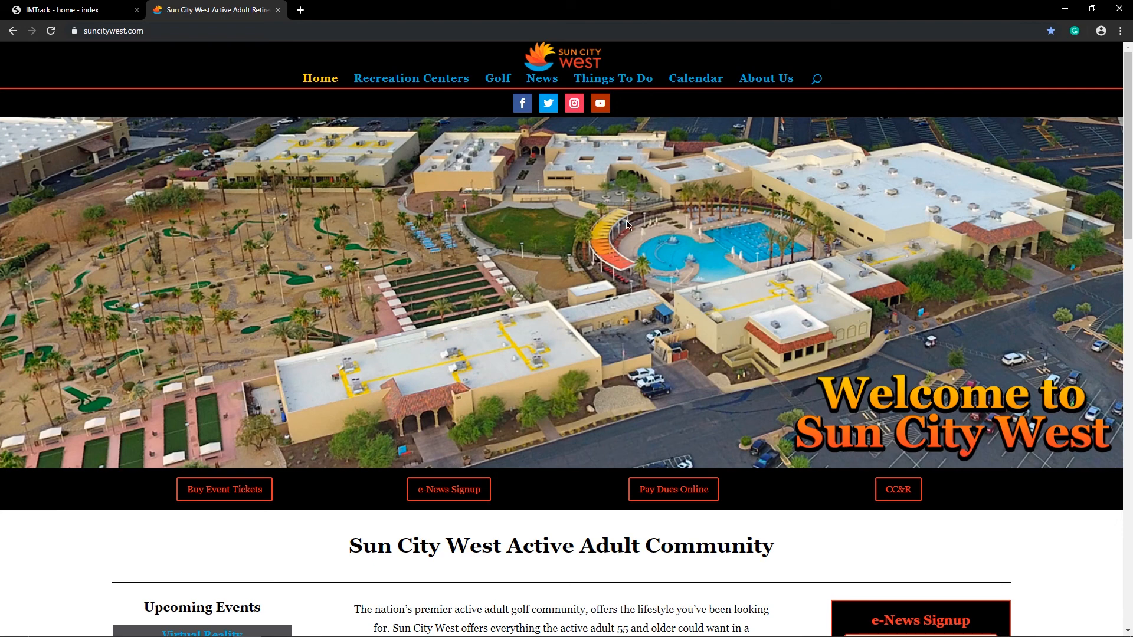
left_click(610, 85)
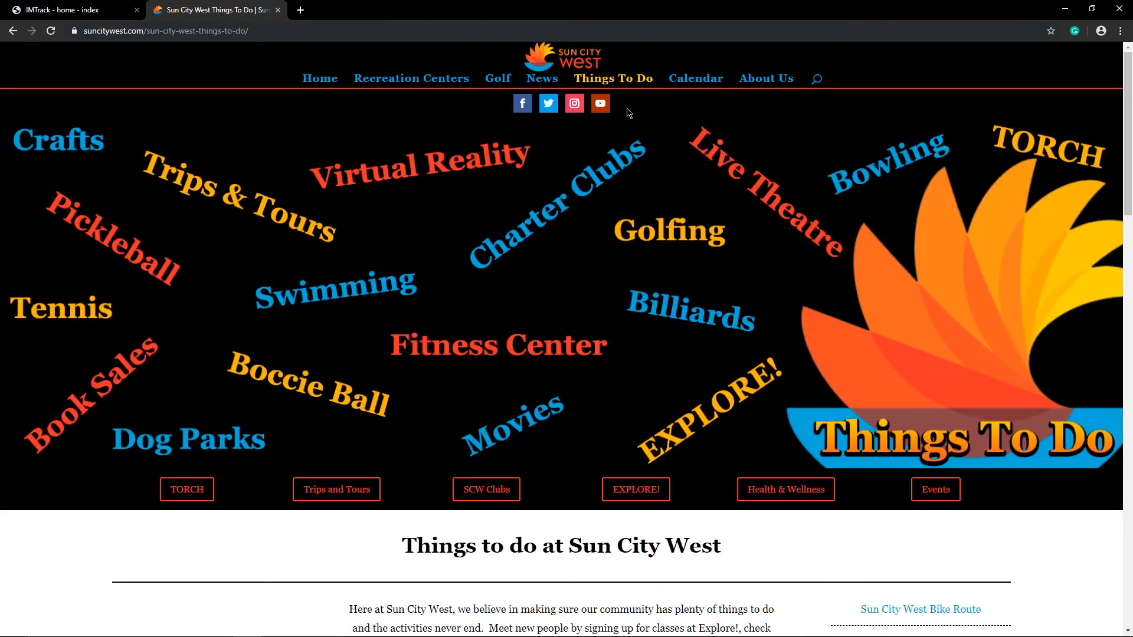
left_click(636, 493)
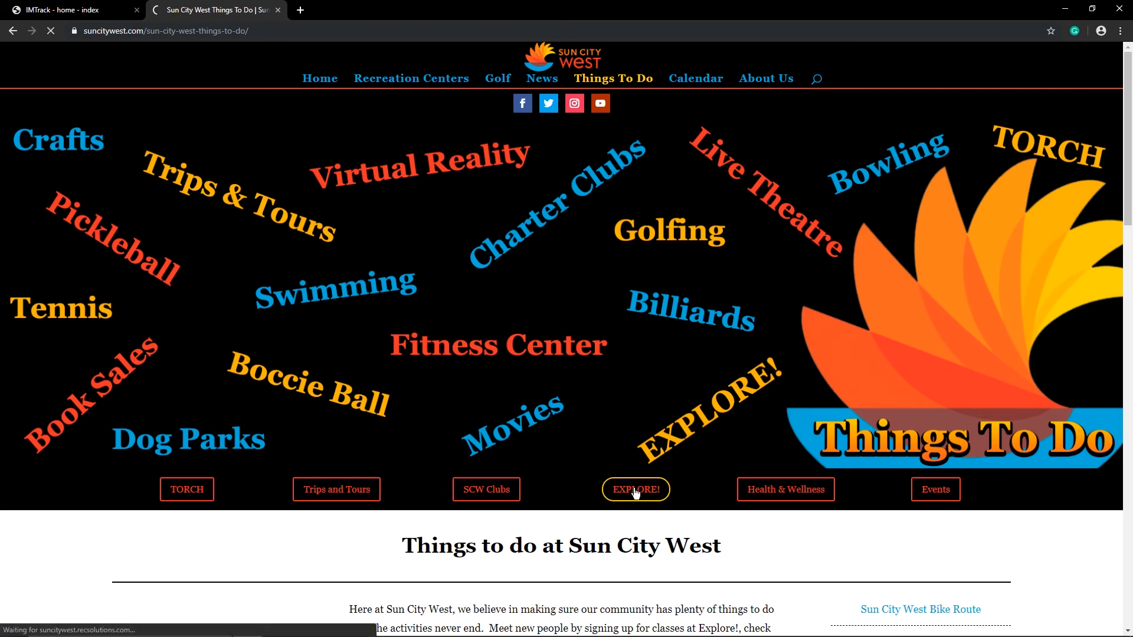